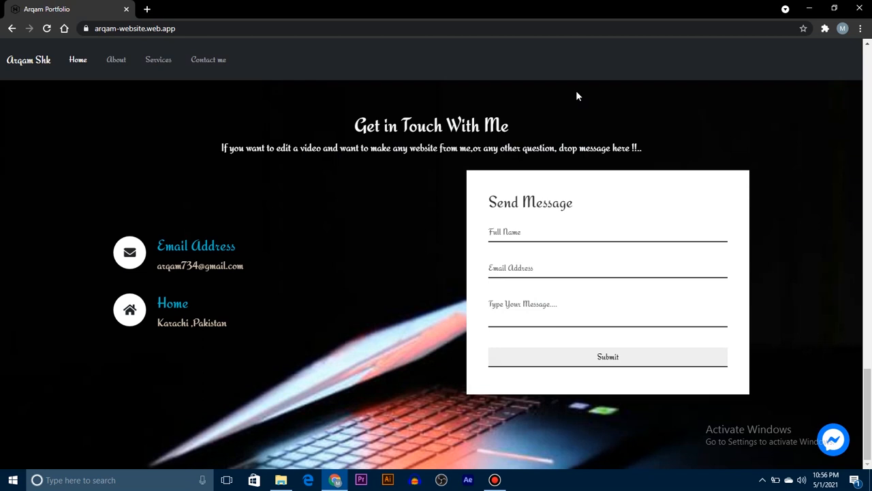
# Open canva.com in a new browser tab.
pyautogui.hotkey('ctrl', 't')
pyautogui.write('canva')
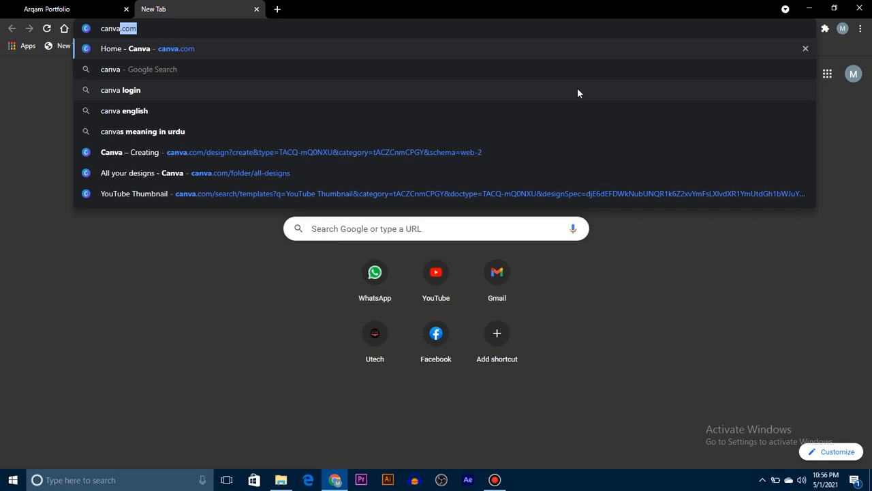
pyautogui.press('Return')
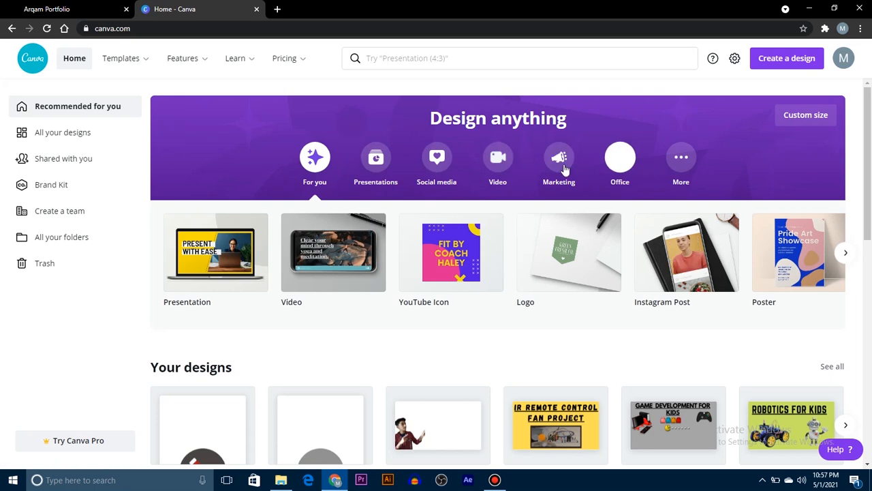
# Create a new YouTube Thumbnail design at 1280 × 720 px.
pyautogui.scroll(-2, 273, 340)
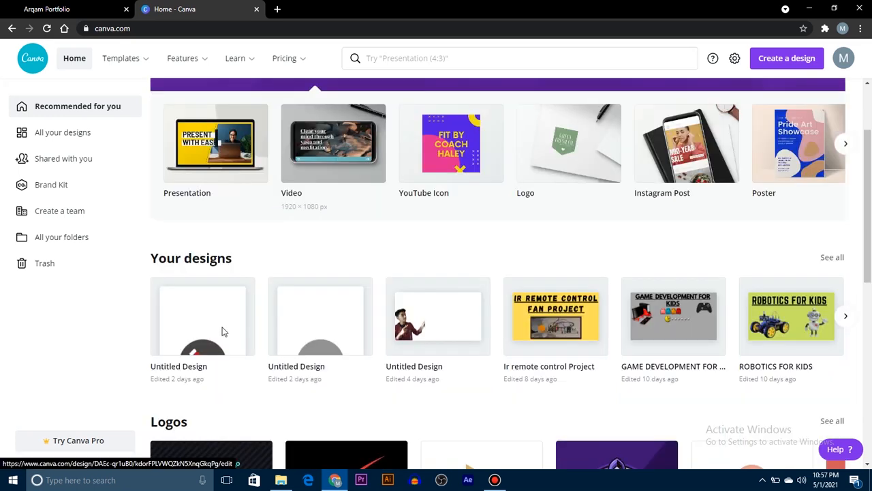
pyautogui.scroll(-1, 682, 280)
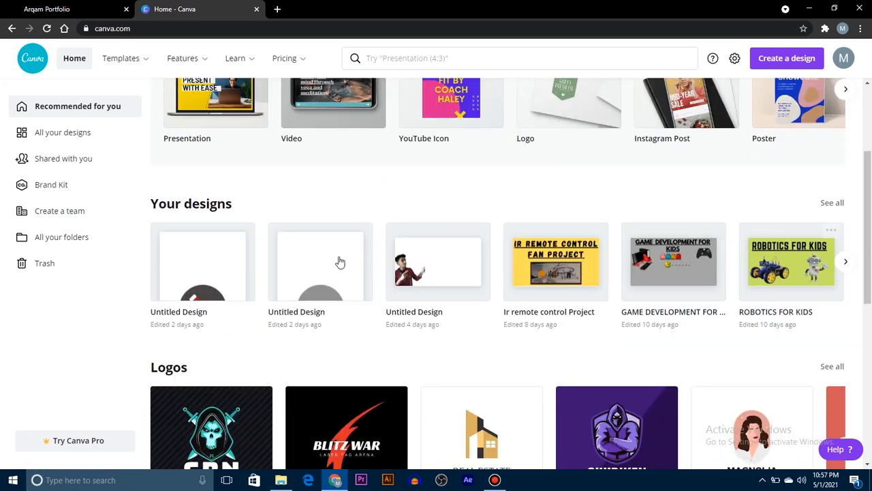
pyautogui.scroll(3, 339, 262)
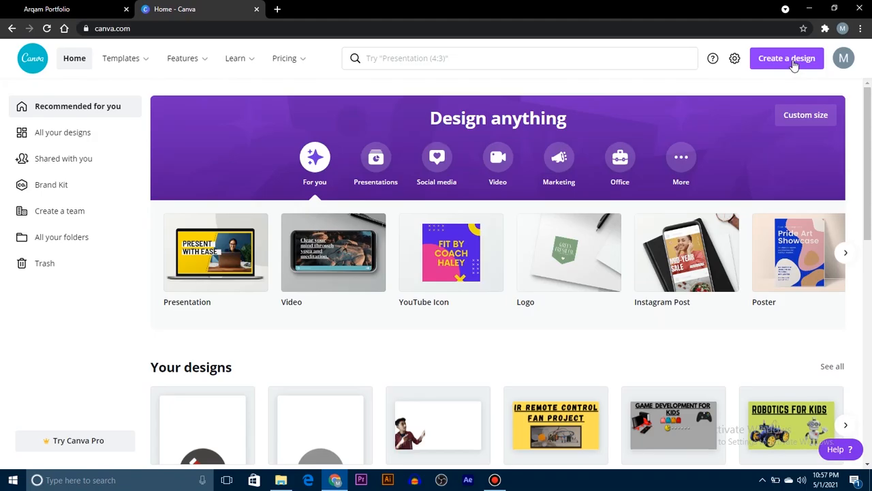
pyautogui.click(785, 62)
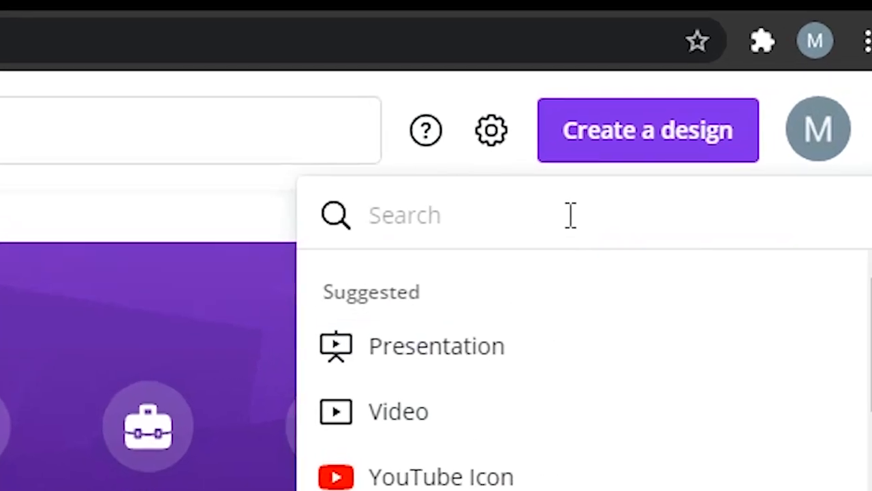
pyautogui.write('yo')
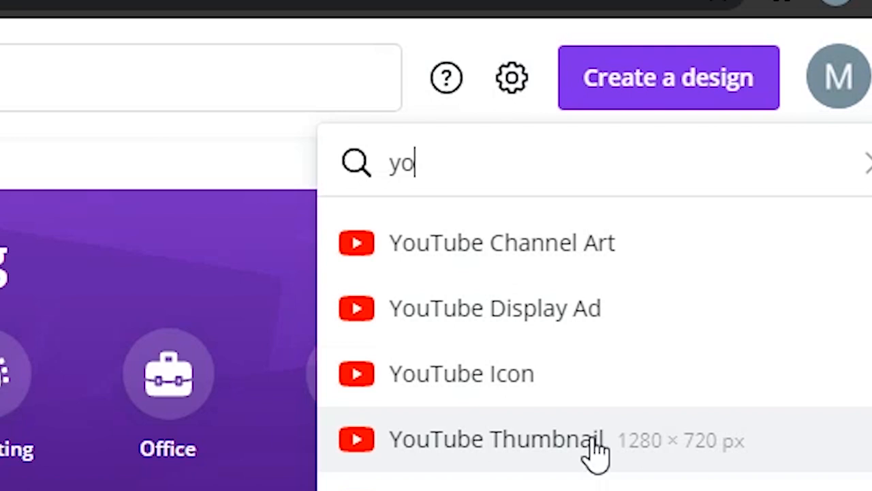
pyautogui.click(497, 439)
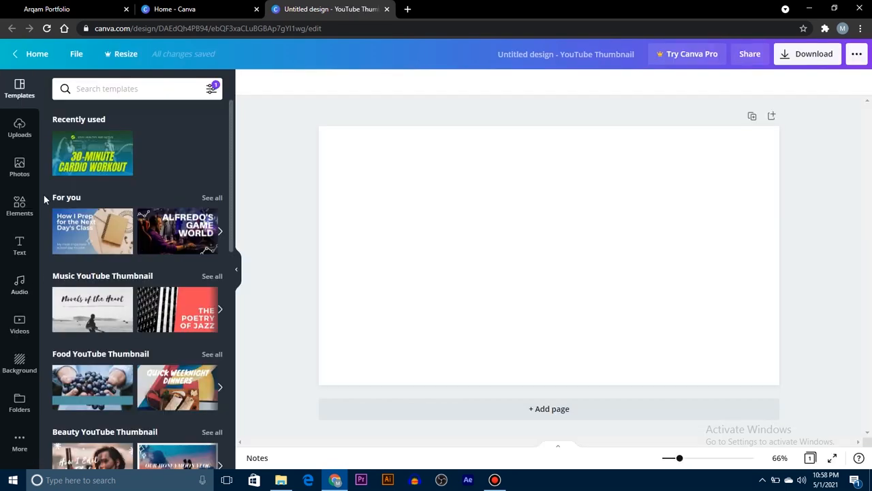
# Fill the blank page background with the custom grey #868686.
pyautogui.click(354, 272)
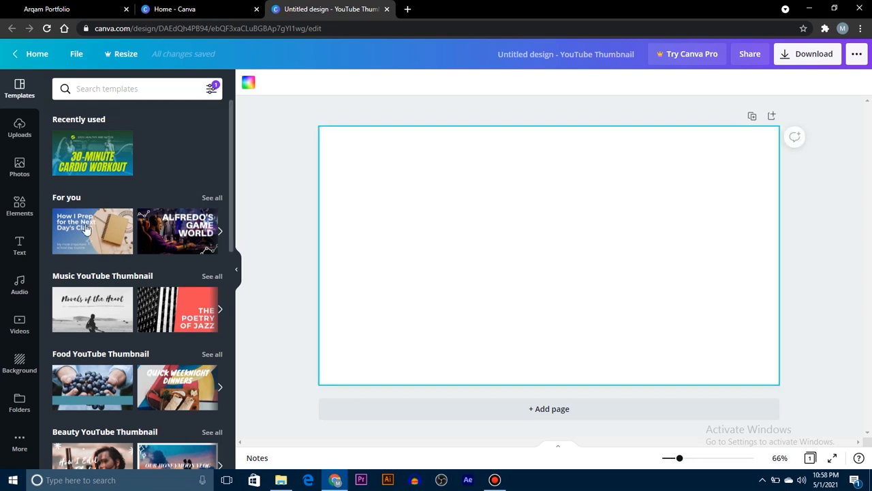
pyautogui.click(247, 84)
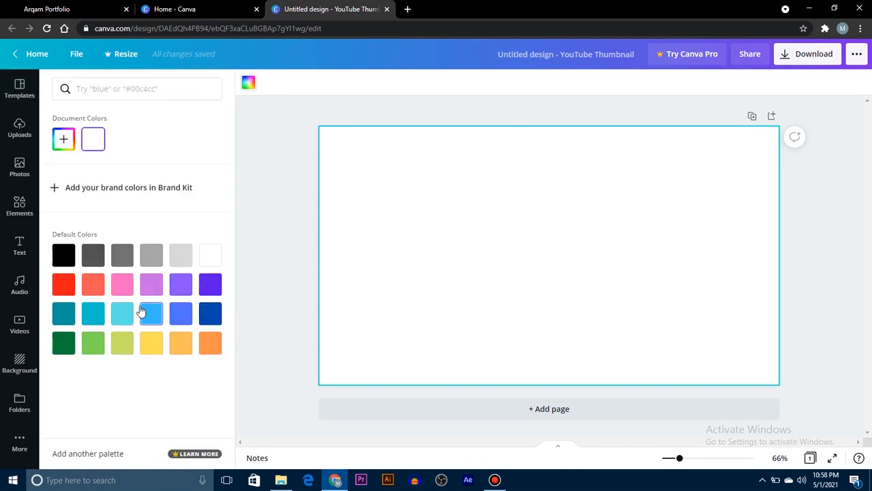
pyautogui.click(63, 139)
pyautogui.click(75, 172)
pyautogui.moveTo(75, 172); pyautogui.dragTo(48, 198)
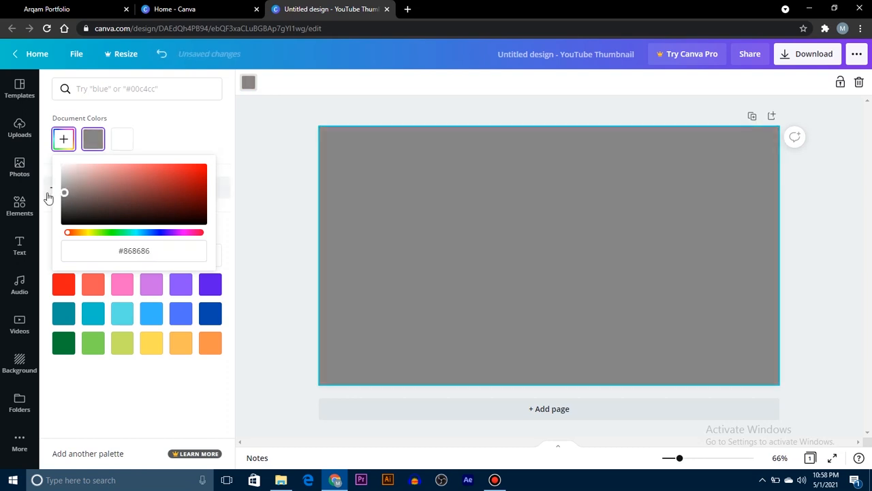
pyautogui.click(256, 150)
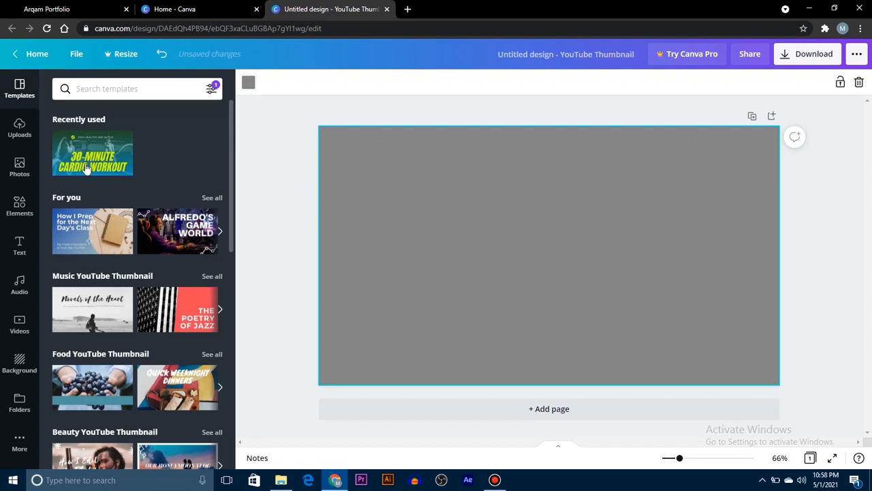
# Add the uploaded cutout photo of the pointing young man, enlarge it to about 372 × 496, and place it in the page's lower-left corner.
pyautogui.click(19, 131)
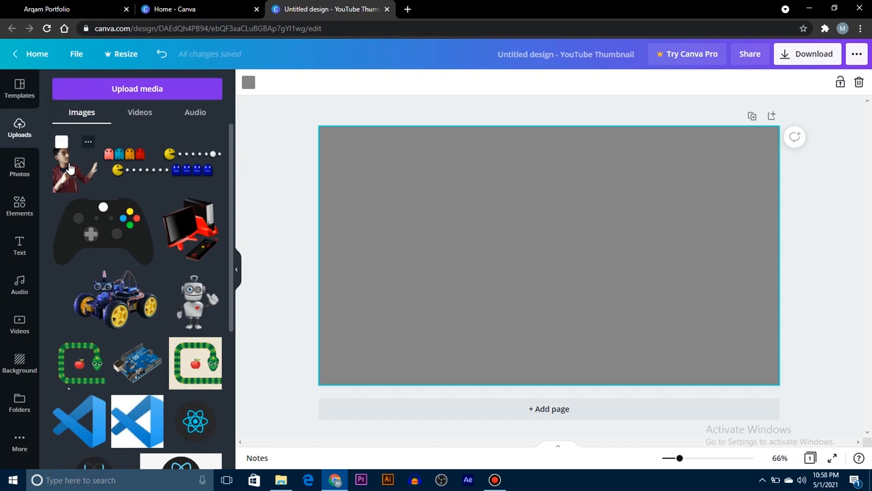
pyautogui.click(75, 164)
pyautogui.moveTo(507, 267); pyautogui.dragTo(352, 315)
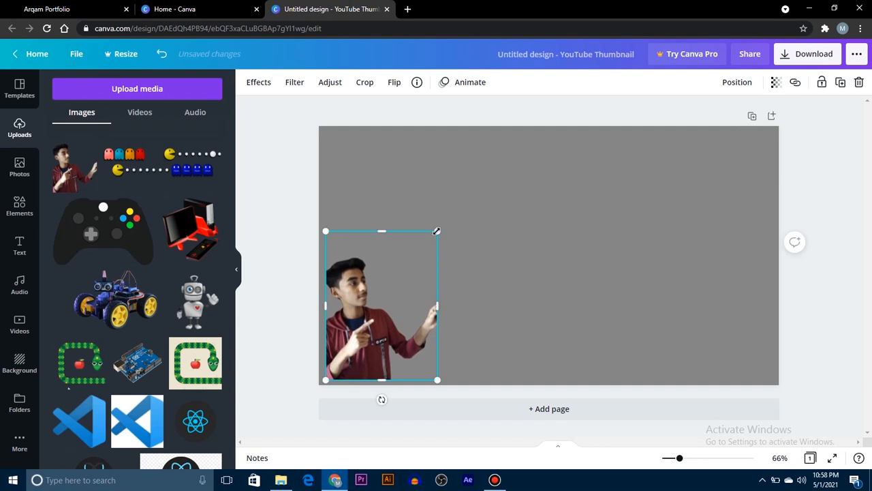
pyautogui.moveTo(439, 223); pyautogui.dragTo(462, 194)
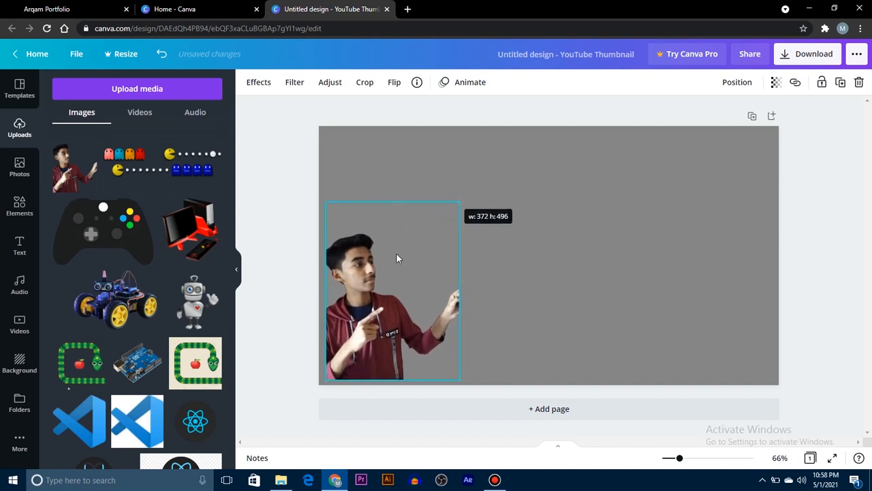
pyautogui.moveTo(382, 302); pyautogui.dragTo(390, 325)
pyautogui.click(579, 241)
pyautogui.click(523, 242)
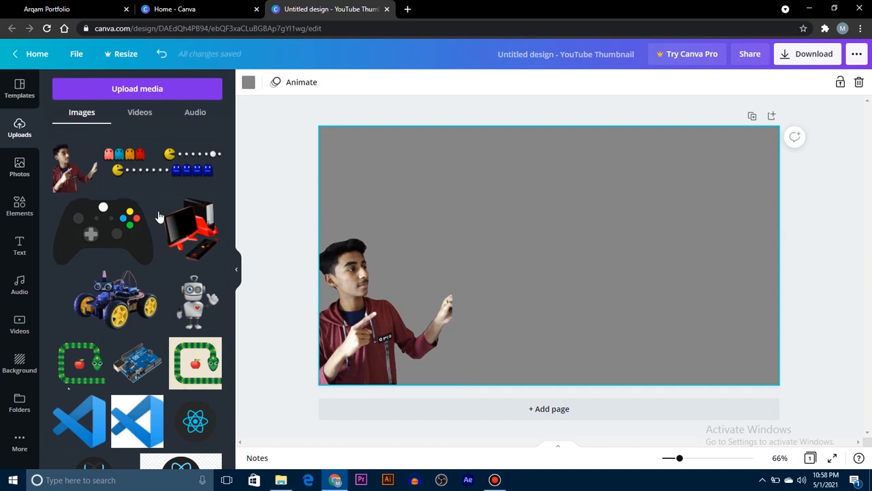
# Delete the cutout photo of the young man from the page.
pyautogui.scroll(-2, 132, 246)
pyautogui.click(384, 255)
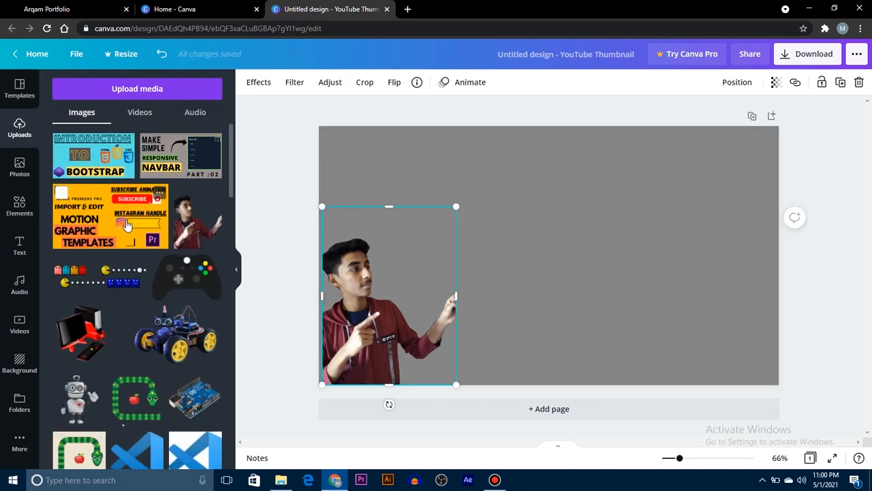
pyautogui.press('Delete')
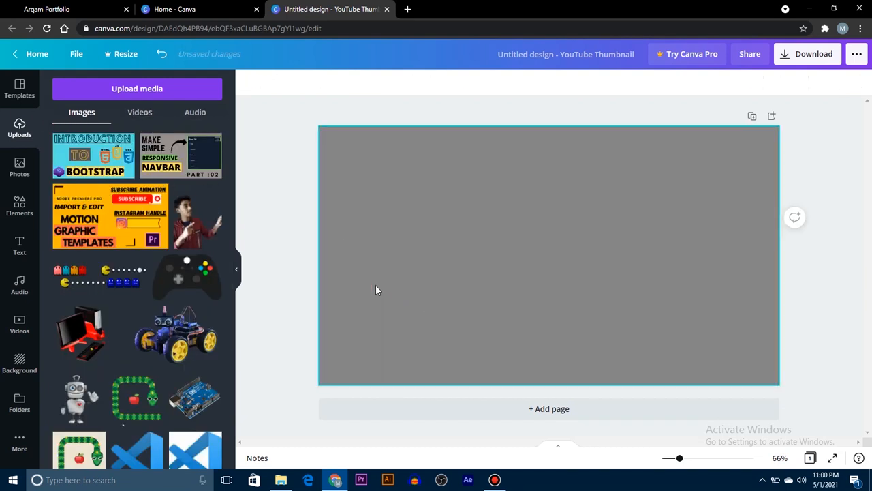
# Add the uploaded "Make Simple Responsive Navbar" thumbnail to the page and change the page background to the default light grey.
pyautogui.click(100, 170)
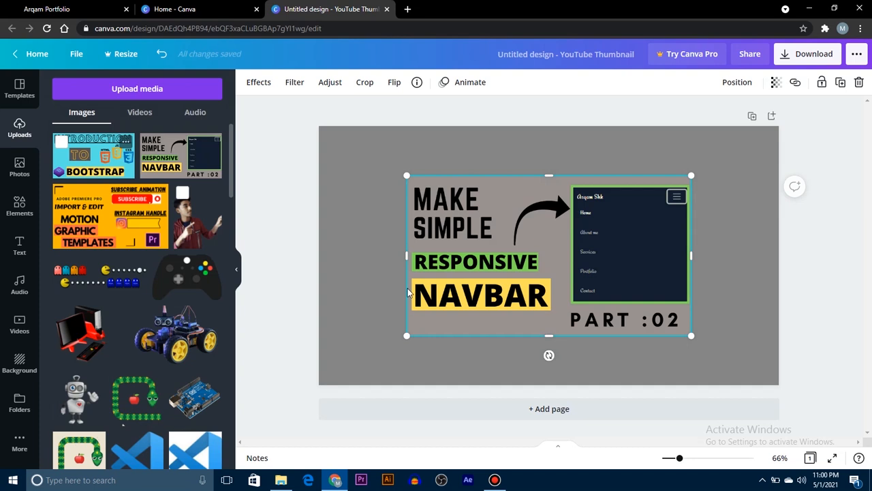
pyautogui.click(358, 198)
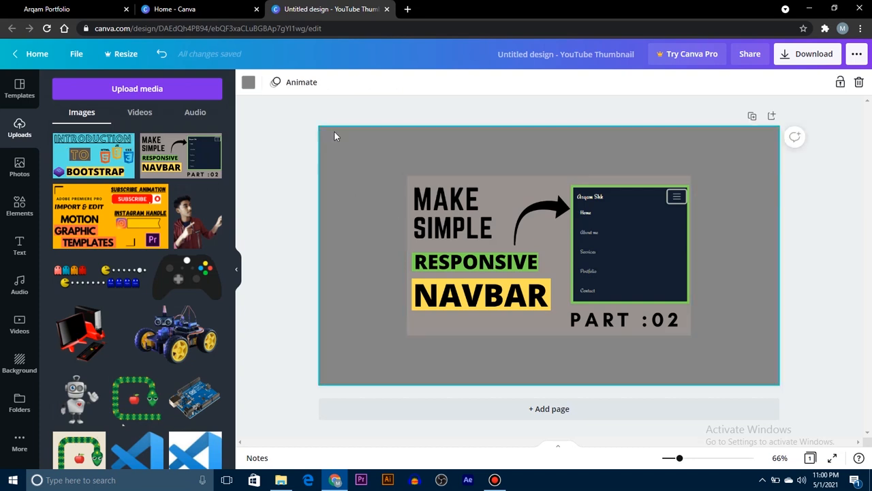
pyautogui.click(248, 82)
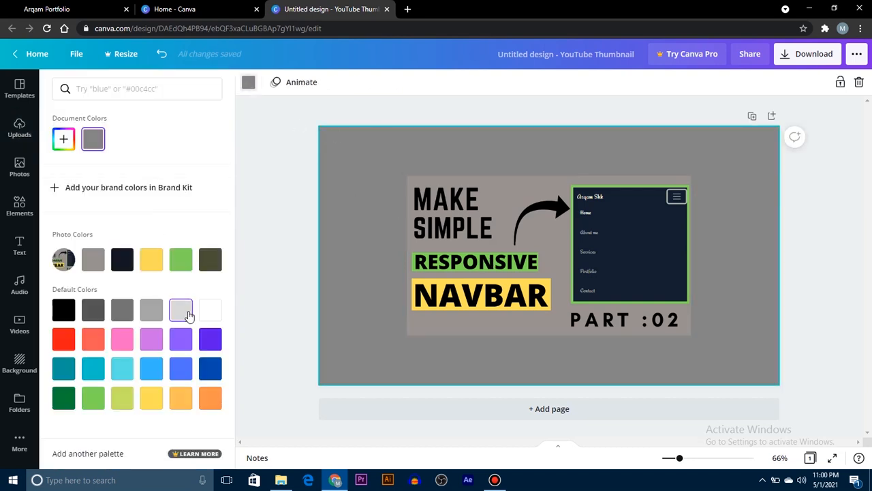
pyautogui.click(181, 311)
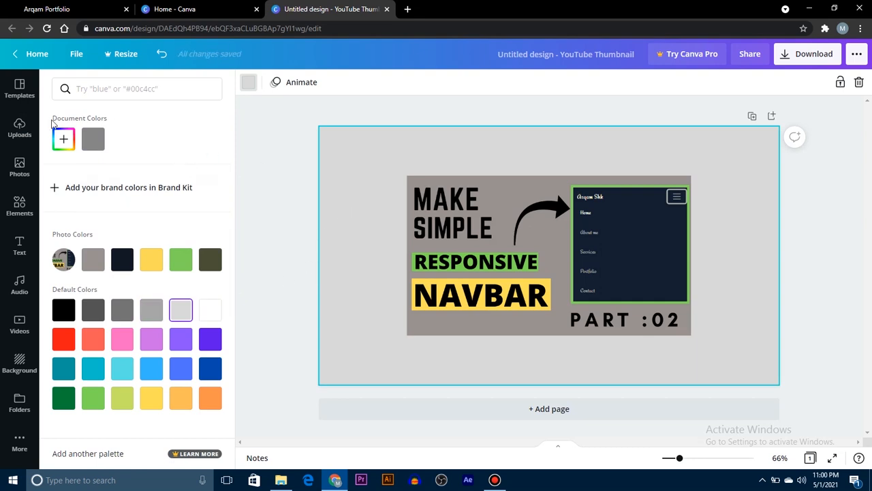
# Shrink the Responsive Navbar thumbnail to about half its size and shift it toward the middle of the page.
pyautogui.click(19, 128)
pyautogui.moveTo(477, 194); pyautogui.dragTo(463, 163)
pyautogui.moveTo(670, 146); pyautogui.dragTo(538, 224)
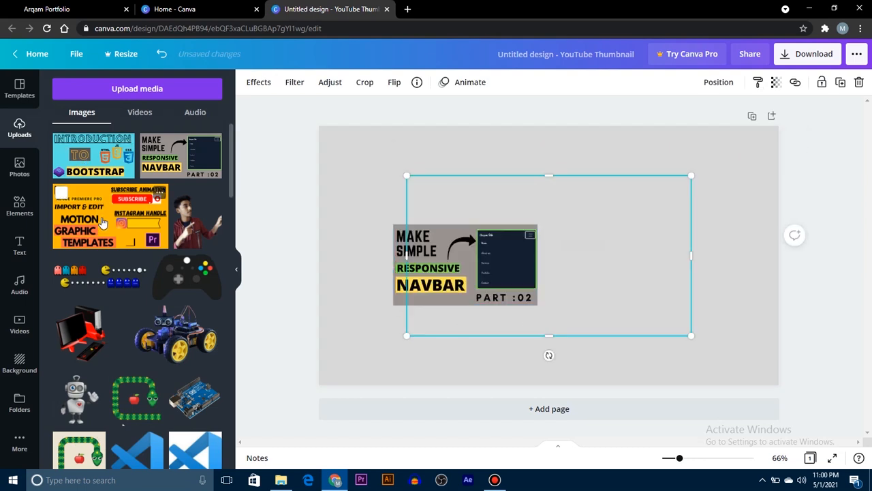
# Add the uploaded Motion Graphic Templates thumbnail, scaled down, and position it in the page's upper-right area, clear of the other thumbnails.
pyautogui.click(144, 224)
pyautogui.moveTo(688, 172); pyautogui.dragTo(551, 252)
pyautogui.moveTo(519, 287); pyautogui.dragTo(693, 183)
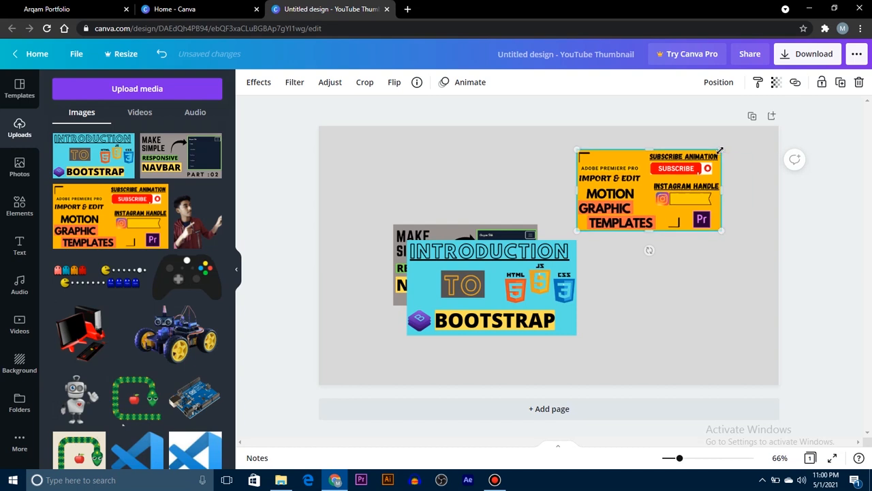
# Tilt the Motion Graphic Templates thumbnail clockwise and move it into the page's upper-right corner.
pyautogui.hotkey('ctrl', 'z')
pyautogui.click(648, 213)
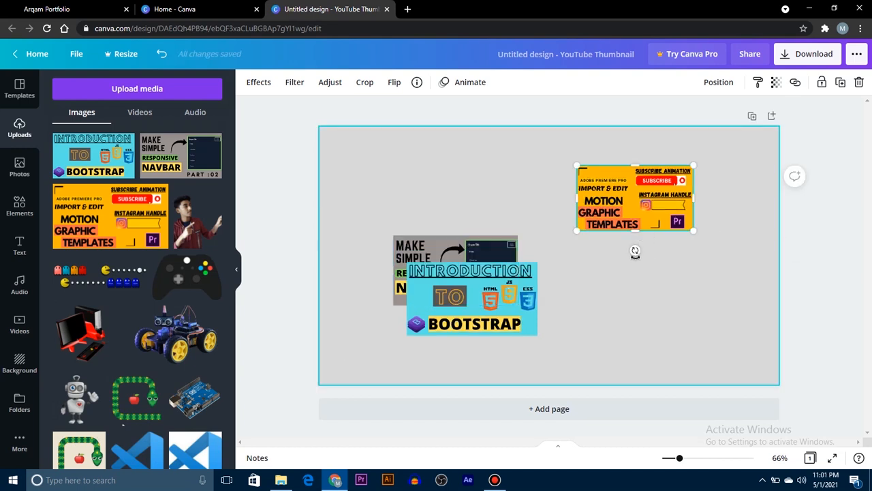
pyautogui.moveTo(646, 258); pyautogui.dragTo(611, 253)
pyautogui.moveTo(628, 208); pyautogui.dragTo(687, 190)
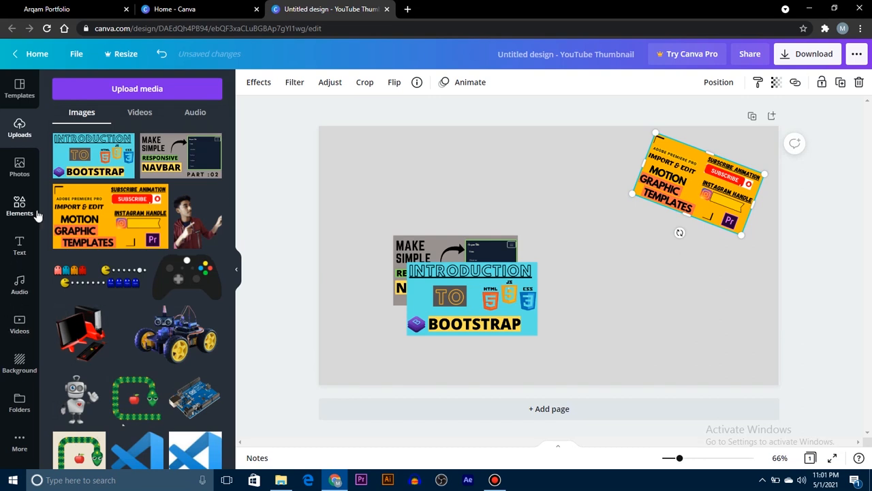
# Add a square shape to the page and reduce its height by half to make a wide rectangle.
pyautogui.click(17, 206)
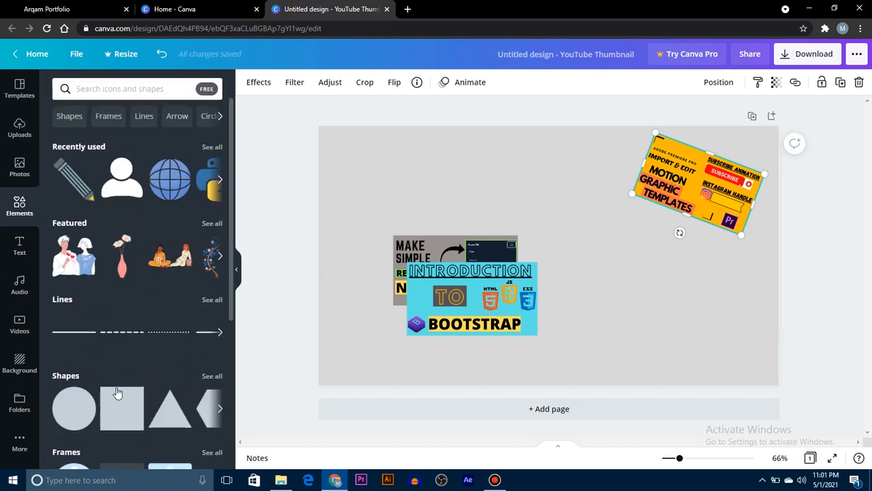
pyautogui.scroll(-1, 109, 354)
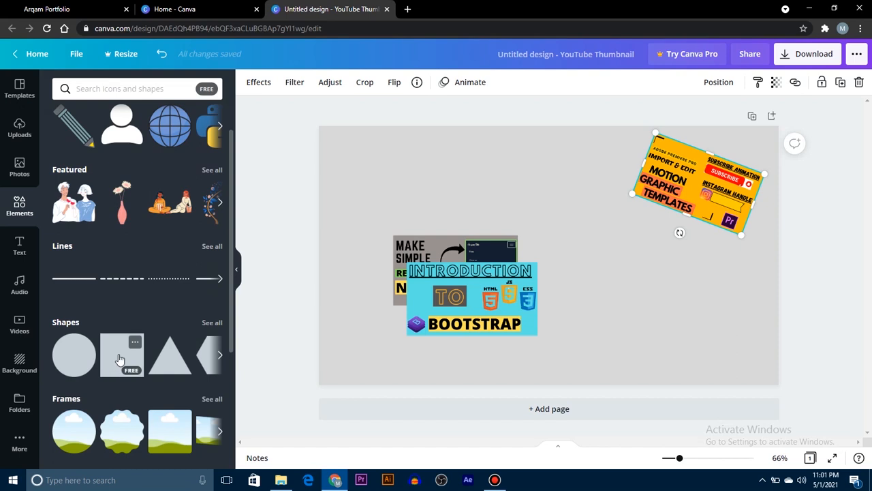
pyautogui.click(120, 359)
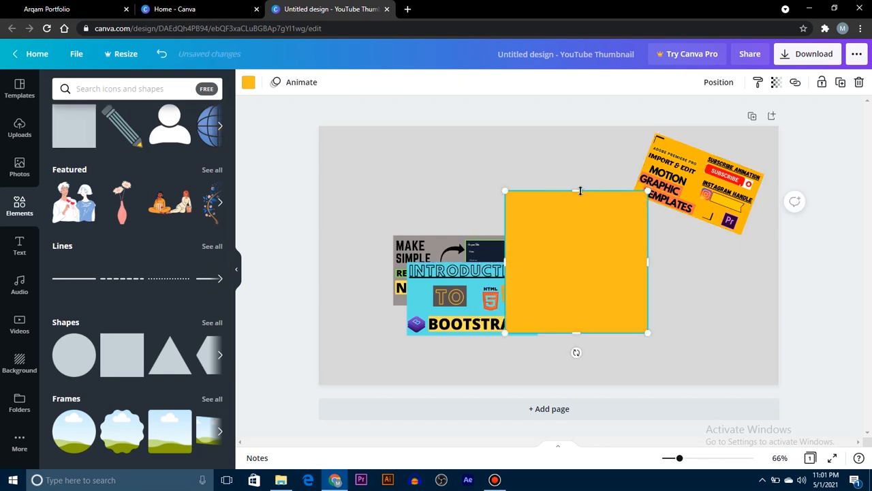
pyautogui.moveTo(580, 237); pyautogui.dragTo(581, 263)
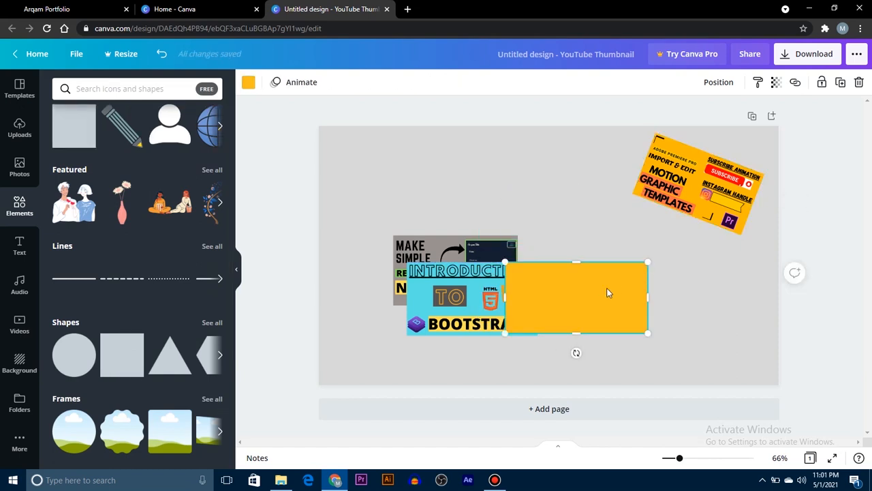
# Rotate the rectangle to match the tilted Motion Graphic Templates thumbnail and place it over it, slightly larger on all sides.
pyautogui.moveTo(576, 353); pyautogui.dragTo(677, 220)
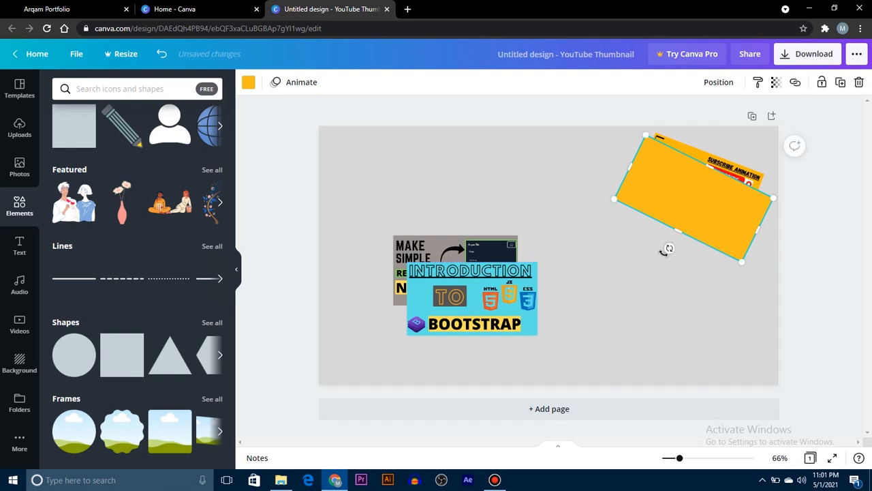
pyautogui.moveTo(667, 250); pyautogui.dragTo(698, 241)
pyautogui.moveTo(747, 224); pyautogui.dragTo(743, 220)
pyautogui.moveTo(677, 189); pyautogui.dragTo(689, 177)
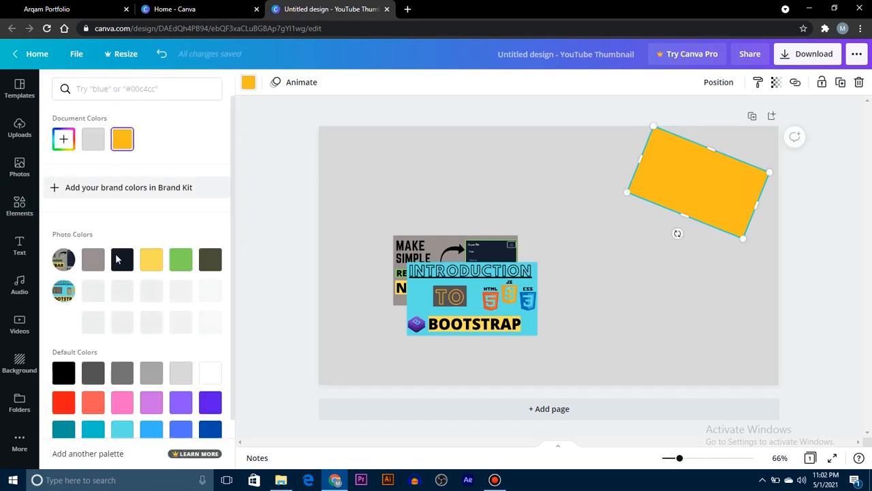
# Recolour the tilted rectangle dark navy from the photo colours and send it to the back as a border for the thumbnail.
pyautogui.click(122, 259)
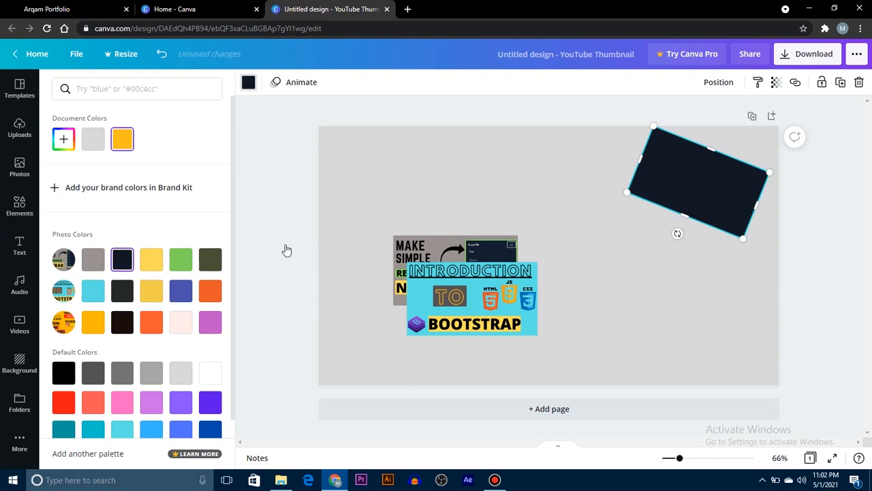
pyautogui.rightClick(713, 184)
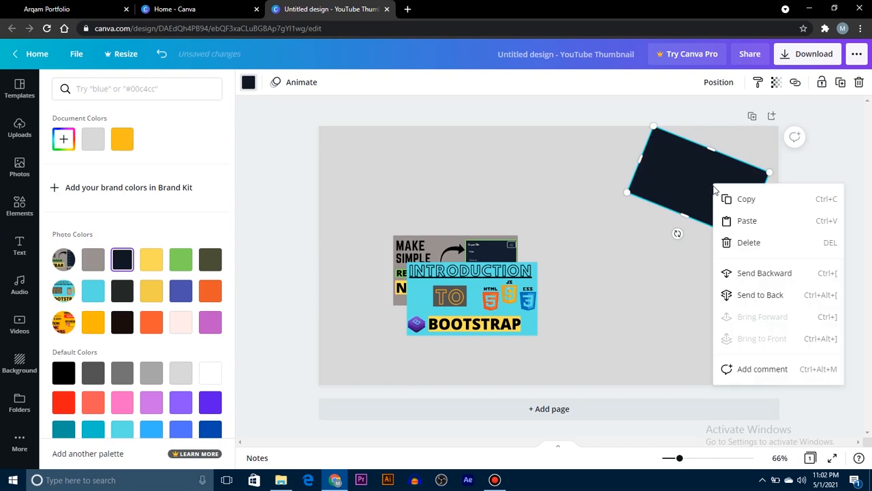
pyautogui.click(761, 295)
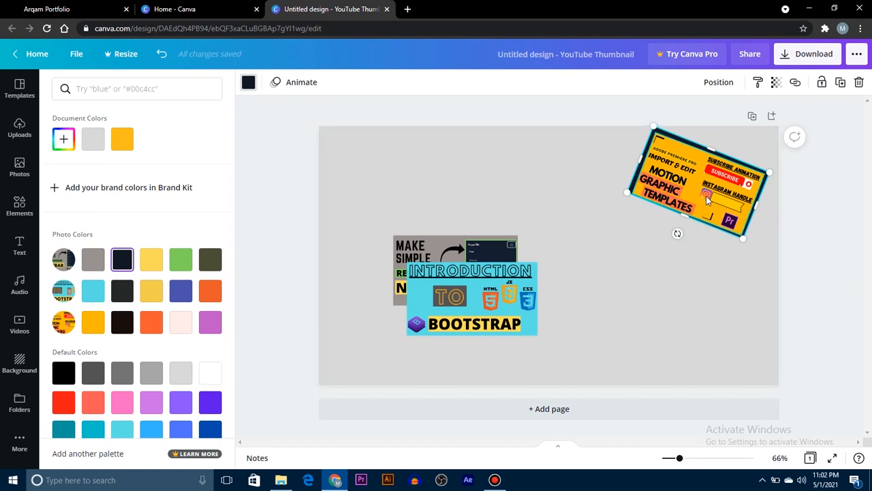
# Move the Introduction to Bootstrap thumbnail to the top centre of the page and shrink it slightly.
pyautogui.click(679, 283)
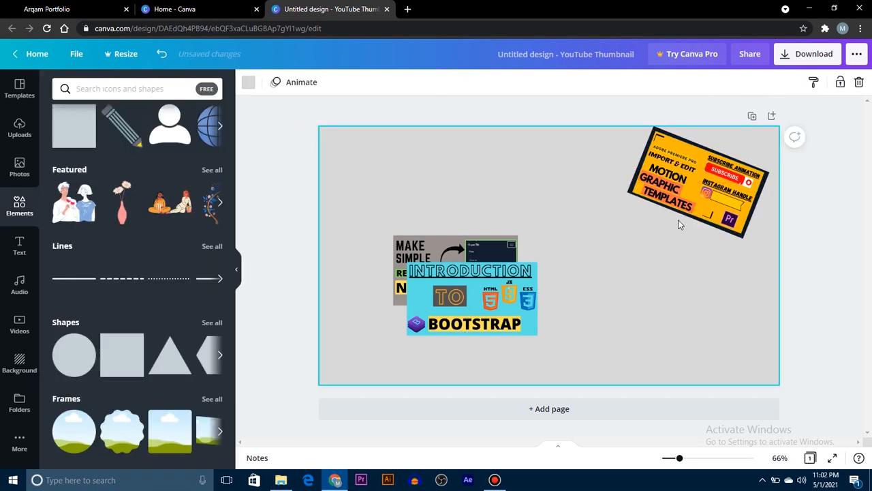
pyautogui.moveTo(509, 280); pyautogui.dragTo(558, 174)
pyautogui.moveTo(557, 172); pyautogui.dragTo(569, 161)
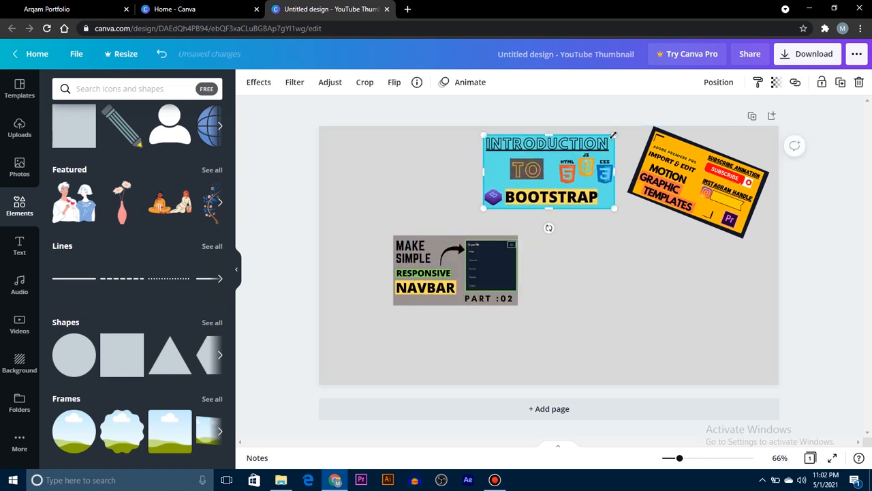
pyautogui.moveTo(612, 135); pyautogui.dragTo(606, 140)
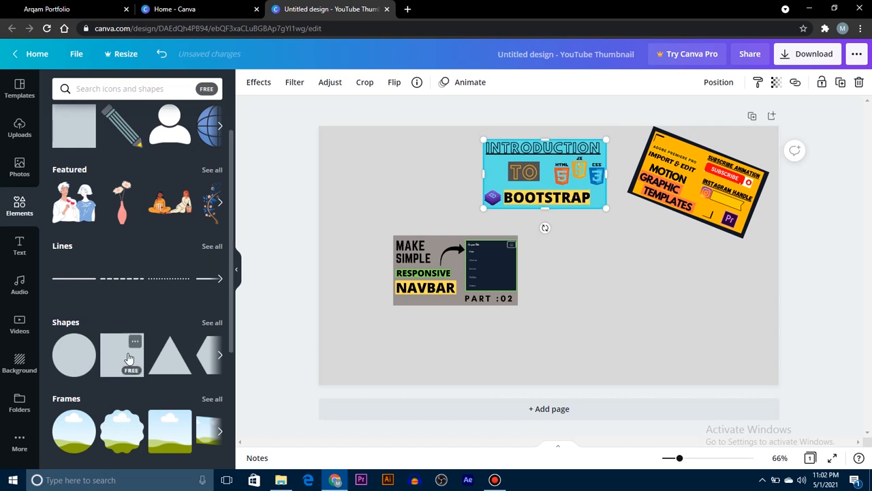
# Frame the Introduction to Bootstrap thumbnail with a near-black rectangle sent to the back and extending slightly beyond its edges.
pyautogui.moveTo(549, 185); pyautogui.dragTo(549, 256)
pyautogui.moveTo(621, 291); pyautogui.dragTo(565, 173)
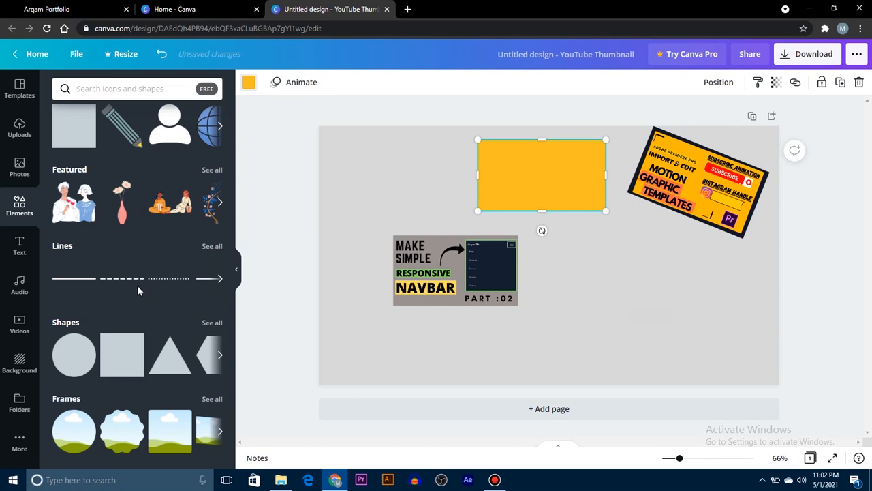
pyautogui.click(122, 320)
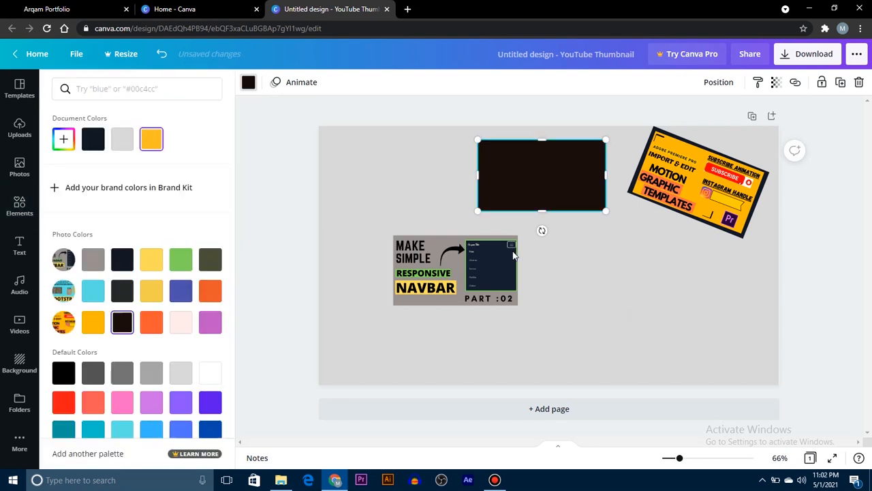
pyautogui.rightClick(581, 175)
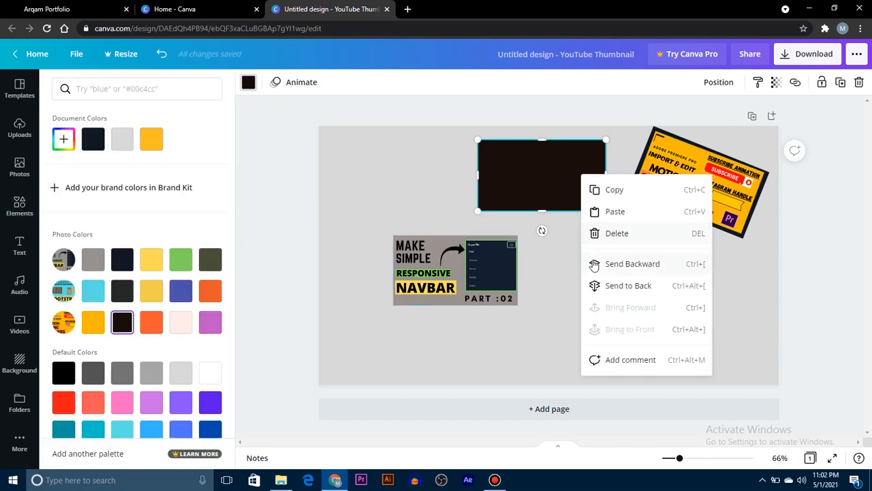
pyautogui.click(616, 287)
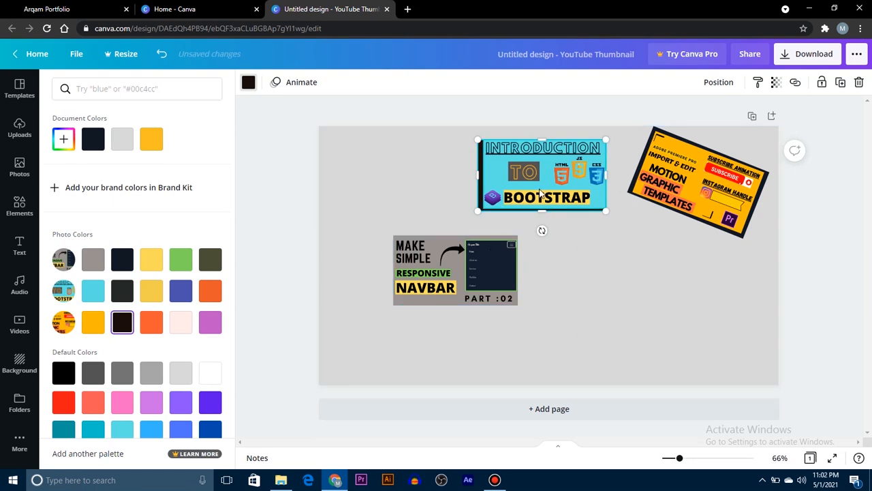
pyautogui.moveTo(606, 174)
pyautogui.mouseDown()
pyautogui.moveTo(596, 176)
pyautogui.moveTo(611, 176)
pyautogui.mouseUp()
# Tilt the Make Simple Responsive Navbar thumbnail counter-clockwise in the page's upper-left corner and add a dark rectangle behind it as a border.
pyautogui.moveTo(471, 268); pyautogui.dragTo(414, 193)
pyautogui.moveTo(399, 251); pyautogui.dragTo(379, 197)
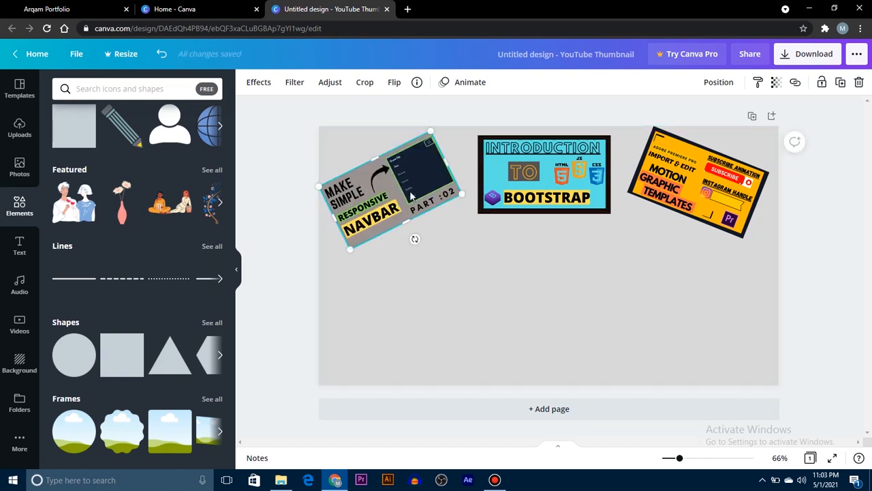
pyautogui.click(132, 364)
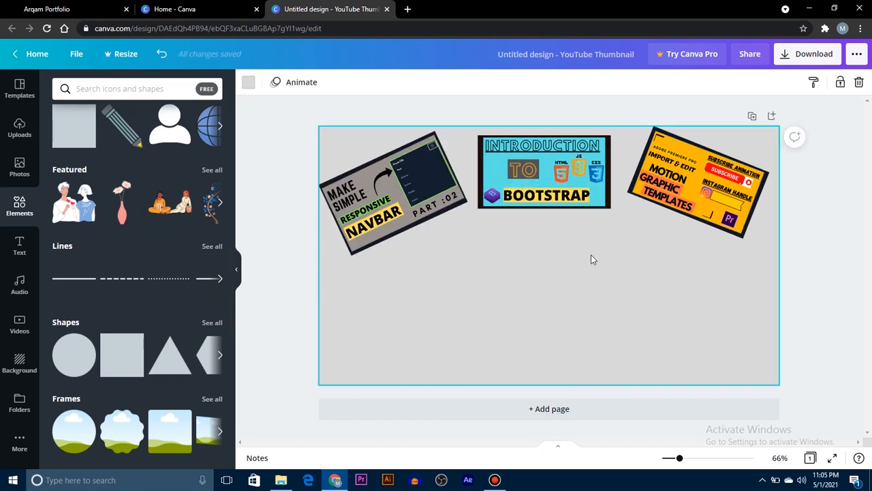
# Add the "cold, smooth & tasty." font combination below the thumbnails and delete its "ANGELO BREWING" line.
pyautogui.click(19, 245)
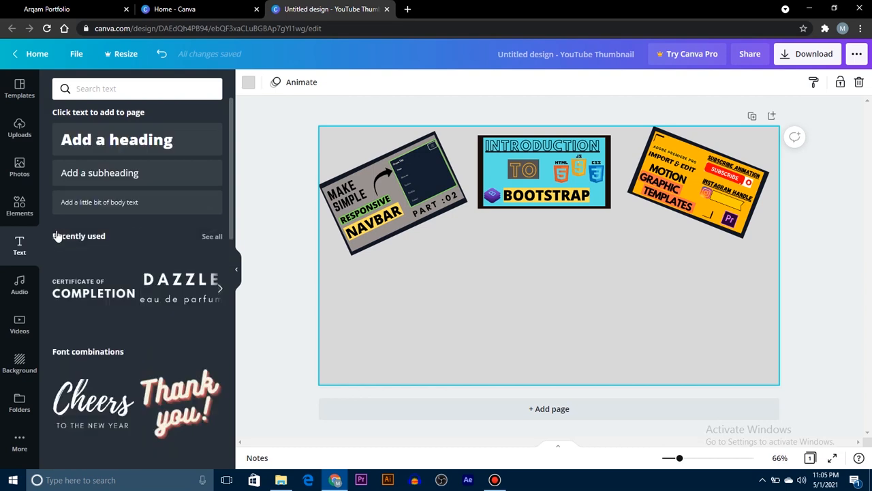
pyautogui.scroll(-10, 99, 378)
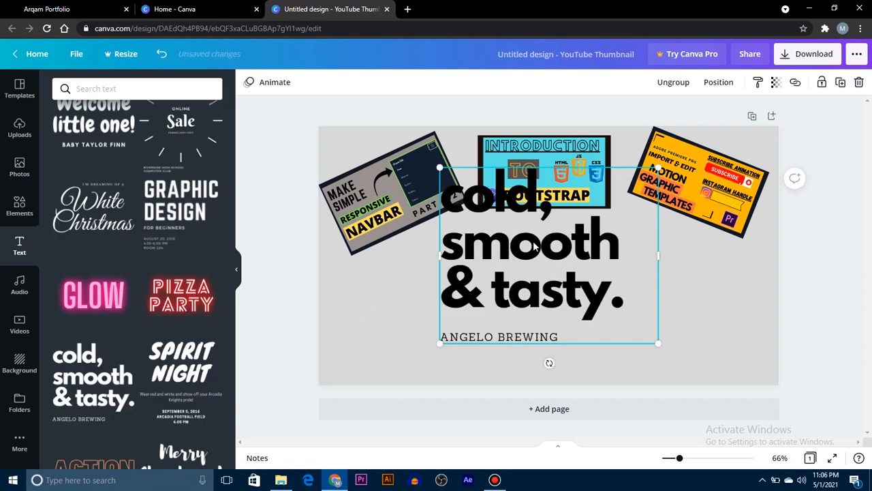
pyautogui.moveTo(535, 274); pyautogui.dragTo(529, 311)
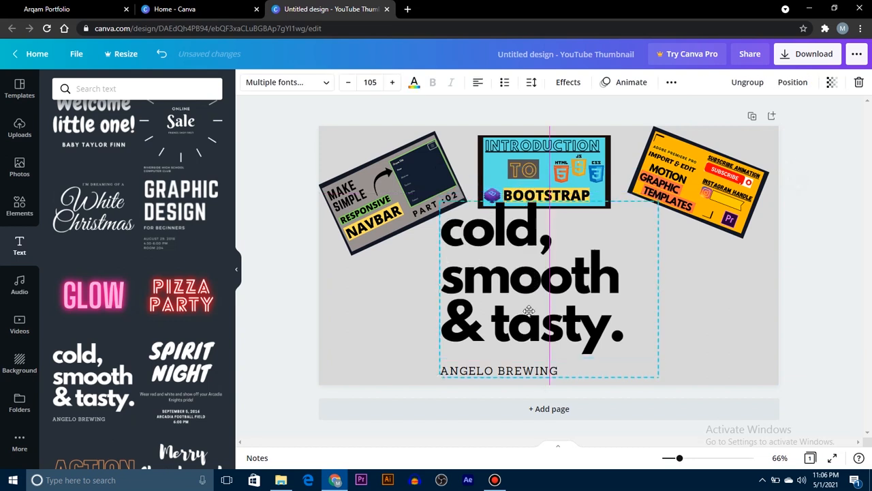
pyautogui.click(526, 371)
pyautogui.press('Delete')
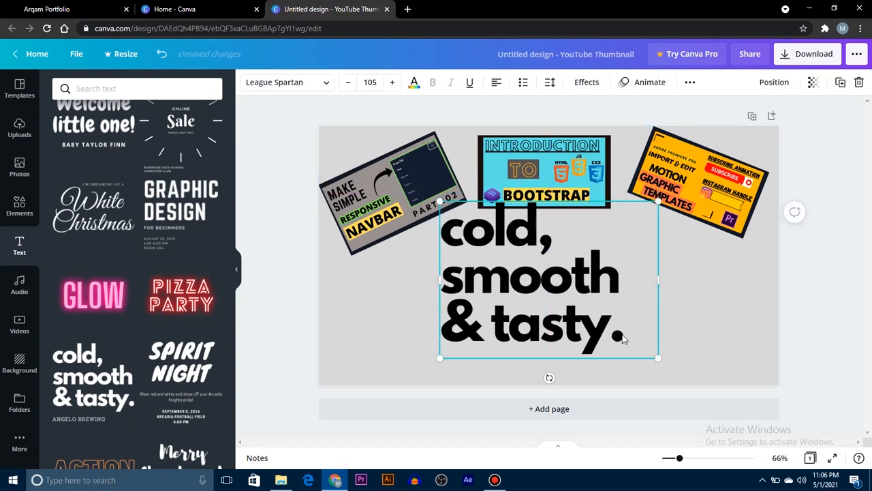
# Replace the heading text with "How I Make Thumbnails" and widen its text box so it fits on two lines.
pyautogui.doubleClick(622, 335)
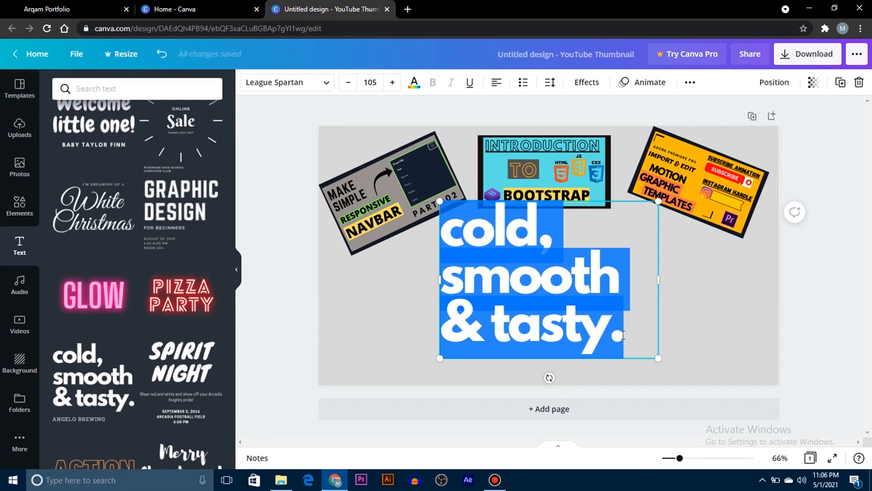
pyautogui.write('How I Make Thumbnails')
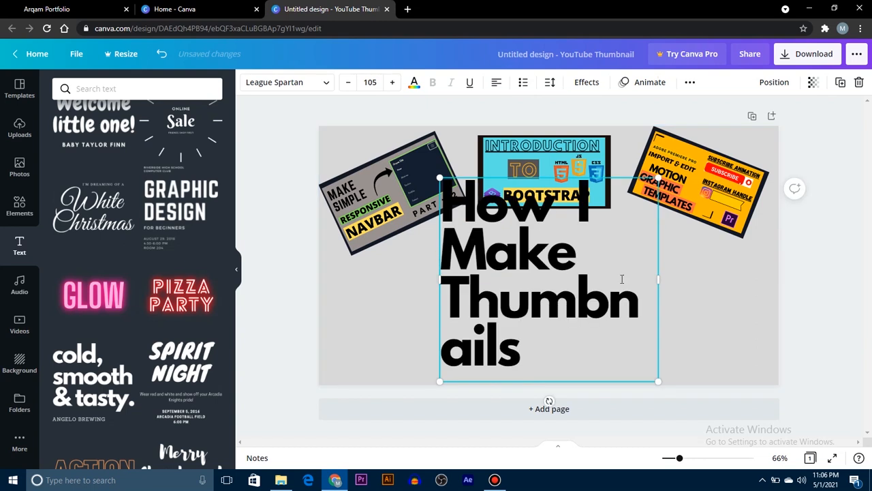
pyautogui.moveTo(726, 276); pyautogui.dragTo(817, 278)
# Set the heading's line spacing to 1.26 and enlarge the word "Thumbnails" to font size 91.
pyautogui.click(550, 82)
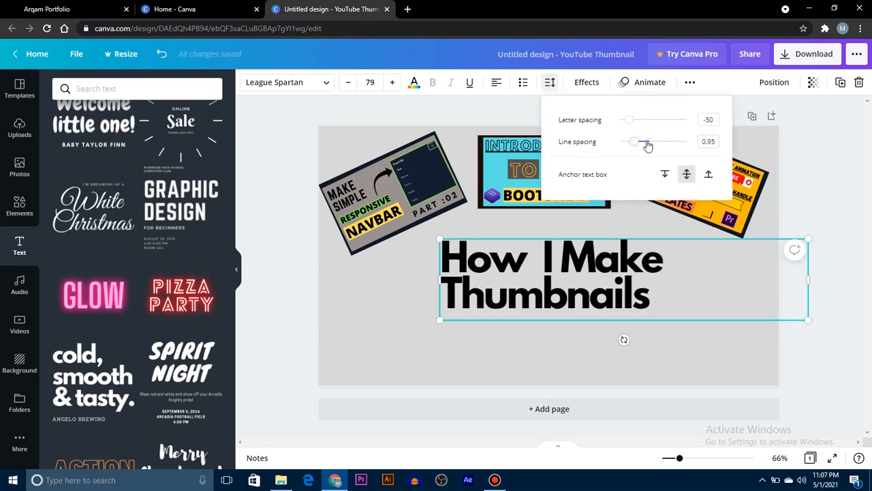
pyautogui.moveTo(634, 143); pyautogui.dragTo(646, 144)
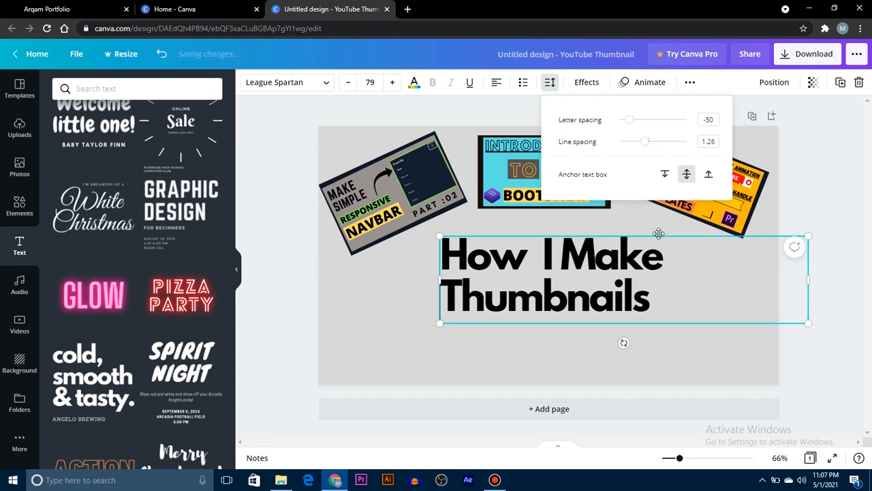
pyautogui.click(677, 297)
pyautogui.hotkey('shift', 'Left')
pyautogui.hotkey('shift', 'Left')
pyautogui.hotkey('shift', 'Left')
pyautogui.hotkey('shift', 'Left')
pyautogui.hotkey('shift', 'Left')
pyautogui.hotkey('shift', 'Left')
pyautogui.hotkey('shift', 'Left')
pyautogui.hotkey('shift', 'Left')
pyautogui.hotkey('shift', 'Left')
pyautogui.hotkey('shift', 'Left')
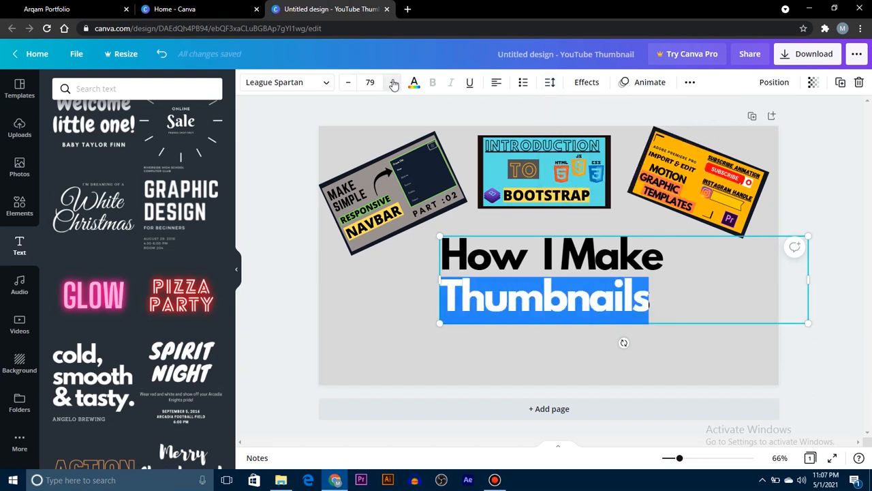
pyautogui.click(394, 82)
pyautogui.click(393, 82)
pyautogui.click(394, 83)
pyautogui.click(393, 82)
pyautogui.click(393, 83)
pyautogui.click(394, 82)
pyautogui.click(393, 82)
pyautogui.click(393, 83)
pyautogui.click(393, 82)
pyautogui.click(393, 82)
pyautogui.click(393, 83)
pyautogui.click(393, 83)
pyautogui.click(497, 83)
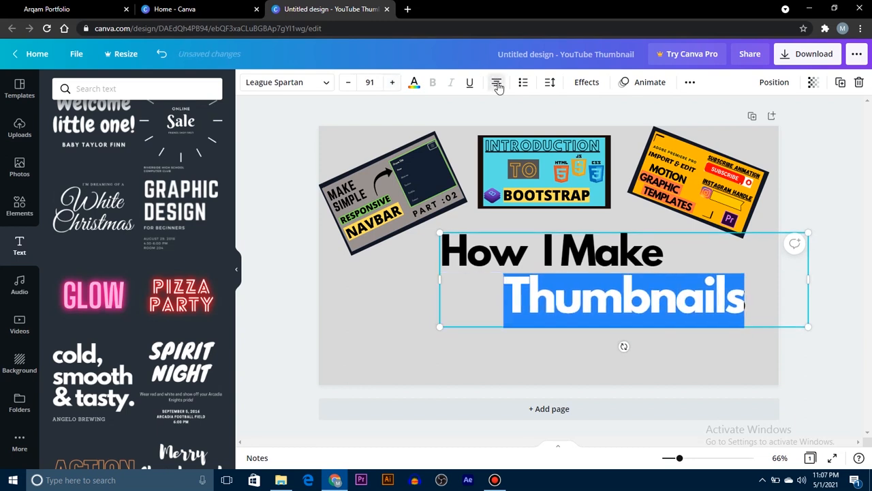
pyautogui.click(498, 85)
pyautogui.click(498, 85)
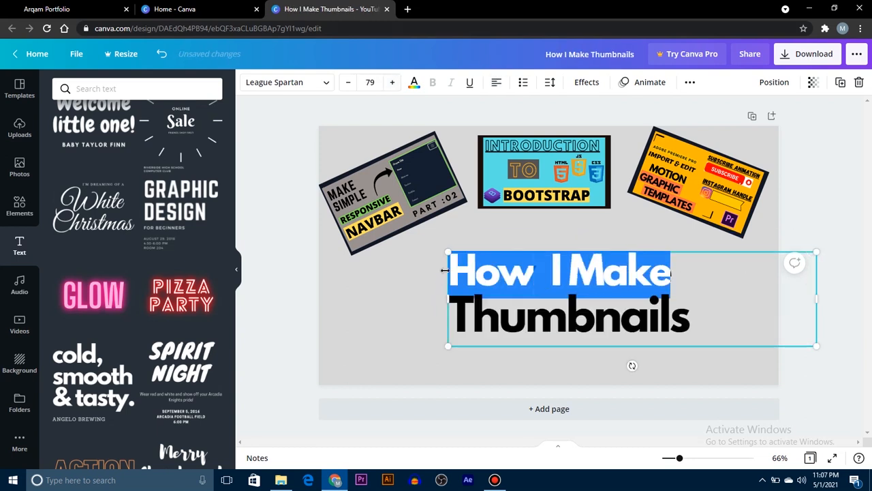
# Reduce the font size of the "How I Make" line by five points.
pyautogui.click(349, 82)
pyautogui.click(349, 82)
pyautogui.click(349, 82)
pyautogui.click(349, 82)
pyautogui.click(349, 83)
# Centre-align both lines of the "How I Make Thumbnails" heading.
pyautogui.click(732, 321)
pyautogui.moveTo(731, 320); pyautogui.dragTo(446, 272)
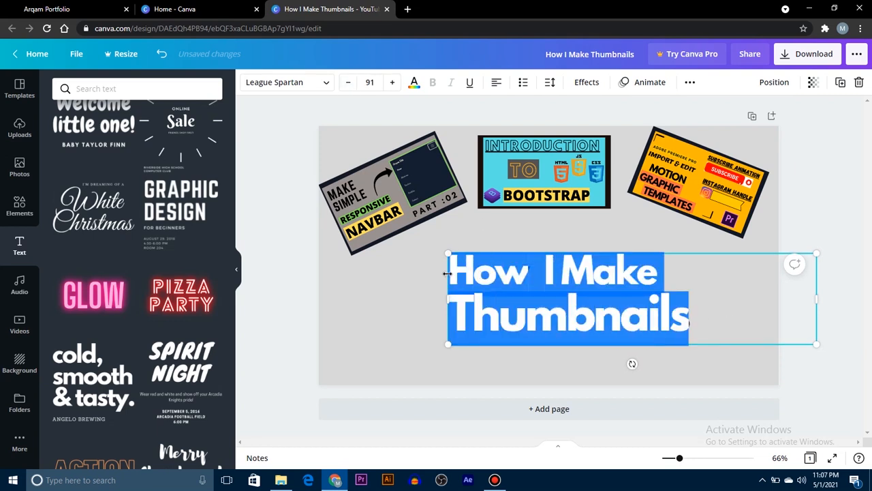
pyautogui.click(498, 82)
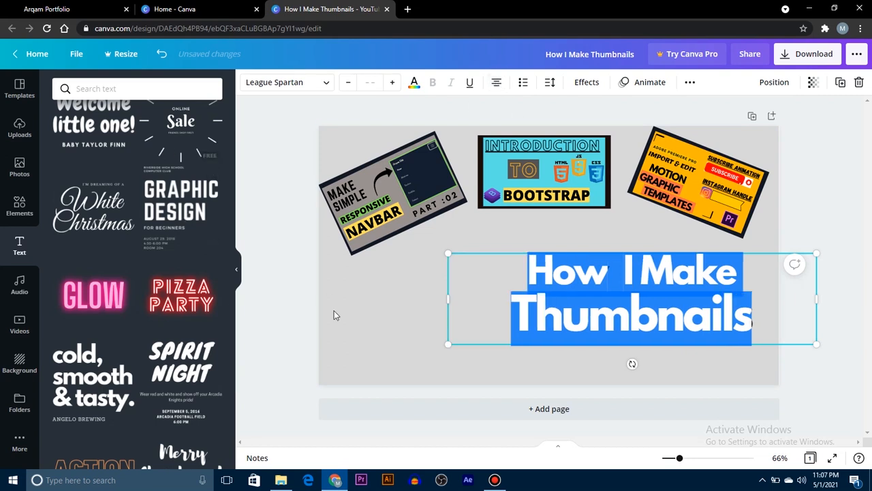
pyautogui.click(366, 317)
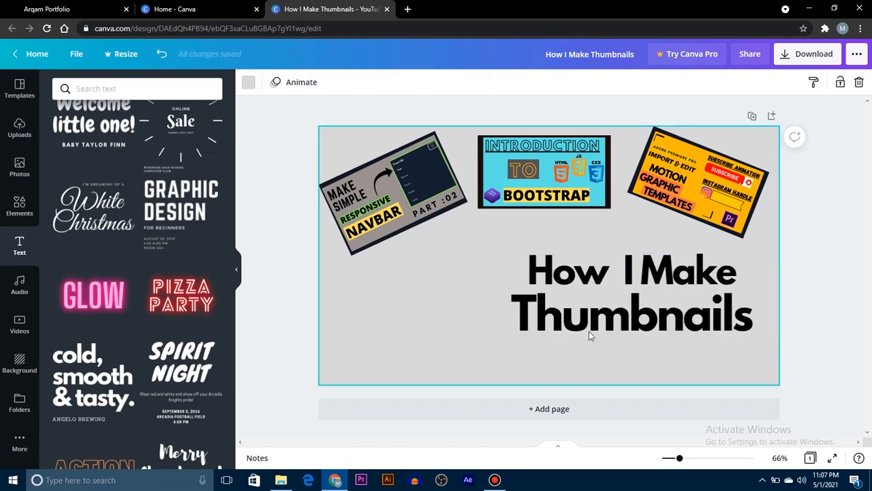
# Move the heading beneath the Introduction to Bootstrap thumbnail and increase its line spacing.
pyautogui.moveTo(583, 273); pyautogui.dragTo(554, 262)
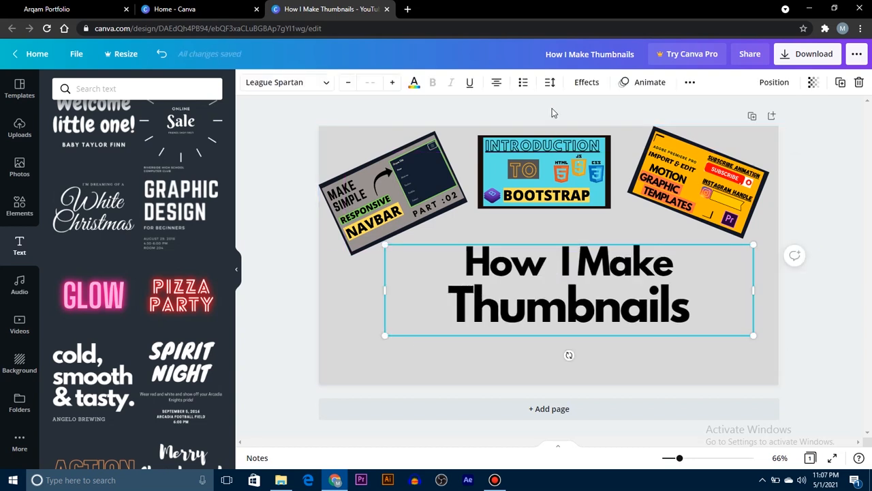
pyautogui.click(550, 82)
pyautogui.moveTo(653, 141); pyautogui.dragTo(650, 140)
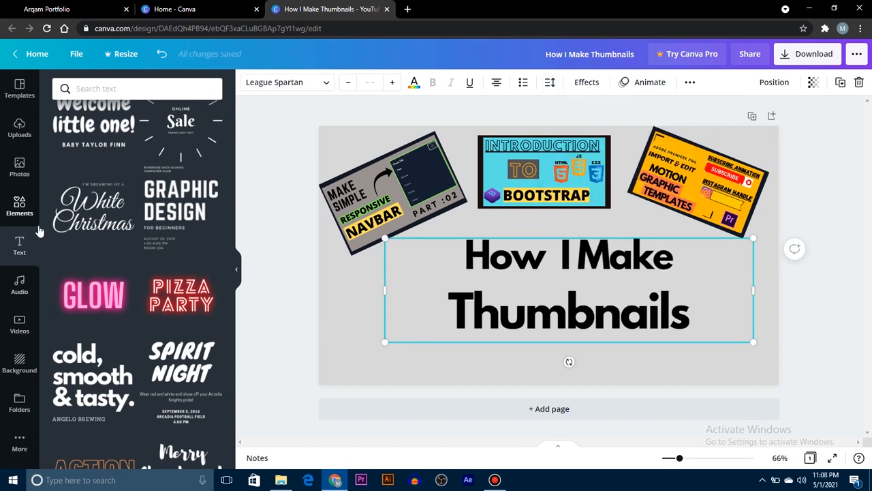
# Add a square shape, stretch it into a bar about 678 wide and 120 high, and place it over the word "Thumbnails".
pyautogui.click(20, 206)
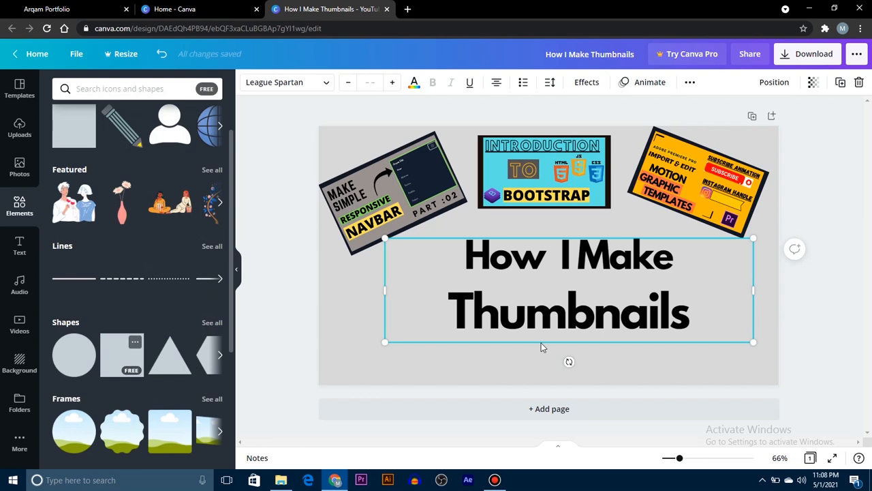
pyautogui.moveTo(549, 184); pyautogui.dragTo(565, 284)
pyautogui.moveTo(620, 305); pyautogui.dragTo(690, 302)
pyautogui.moveTo(475, 317); pyautogui.dragTo(448, 310)
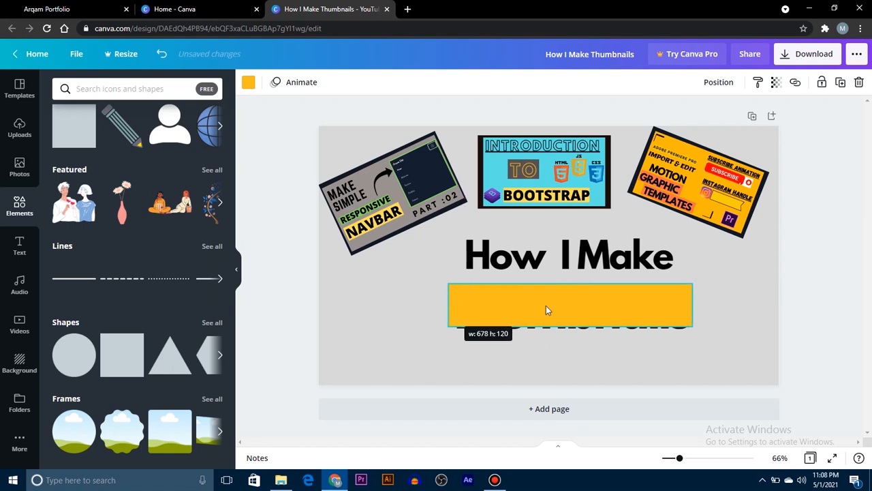
pyautogui.moveTo(554, 308); pyautogui.dragTo(554, 314)
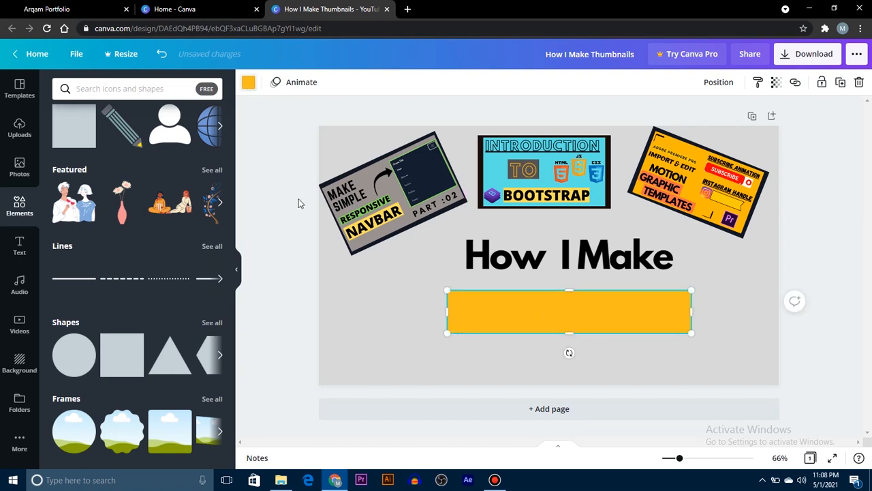
# Recolour the bar orange from the photo colours and send it behind the word "Thumbnails".
pyautogui.click(248, 82)
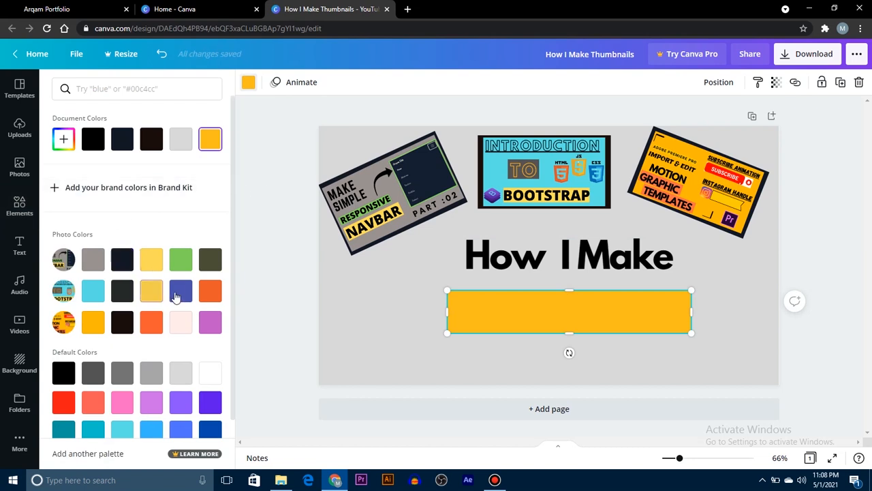
pyautogui.click(151, 322)
pyautogui.rightClick(504, 271)
pyautogui.click(551, 377)
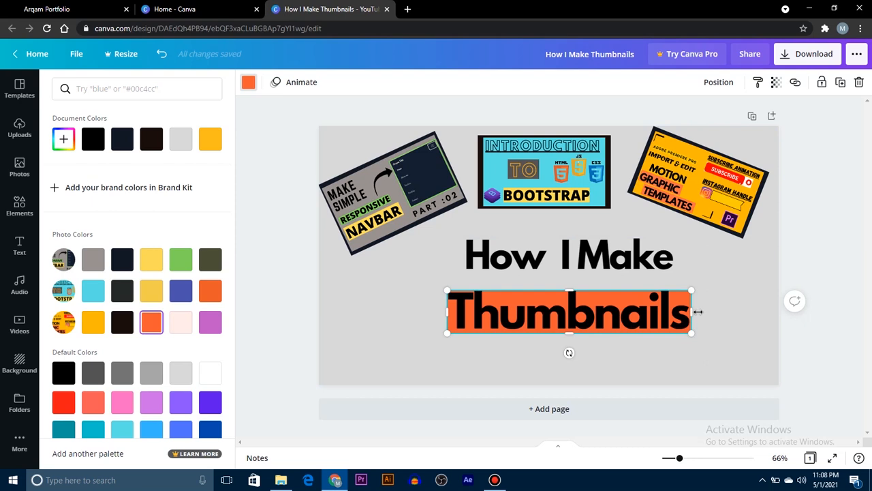
# Extend the orange bar slightly at its right and top edges to frame the word "Thumbnails".
pyautogui.moveTo(697, 312); pyautogui.dragTo(701, 312)
pyautogui.click(617, 314)
pyautogui.click(569, 350)
pyautogui.click(586, 263)
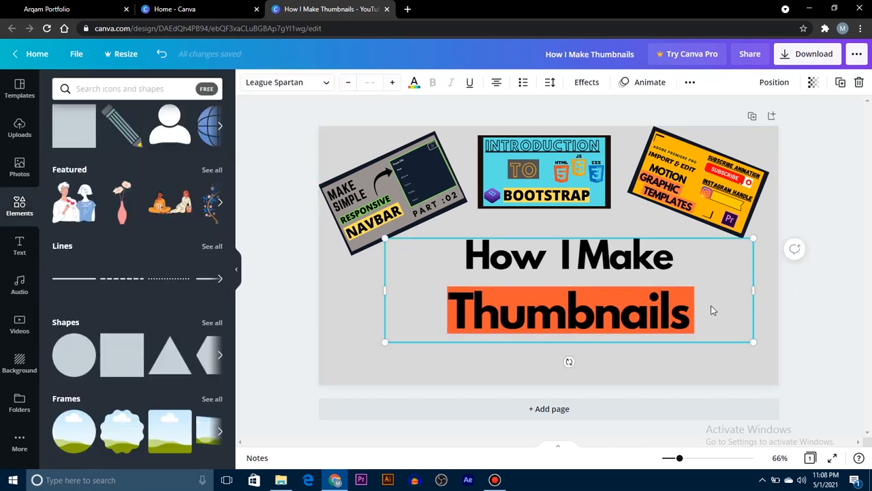
pyautogui.click(838, 314)
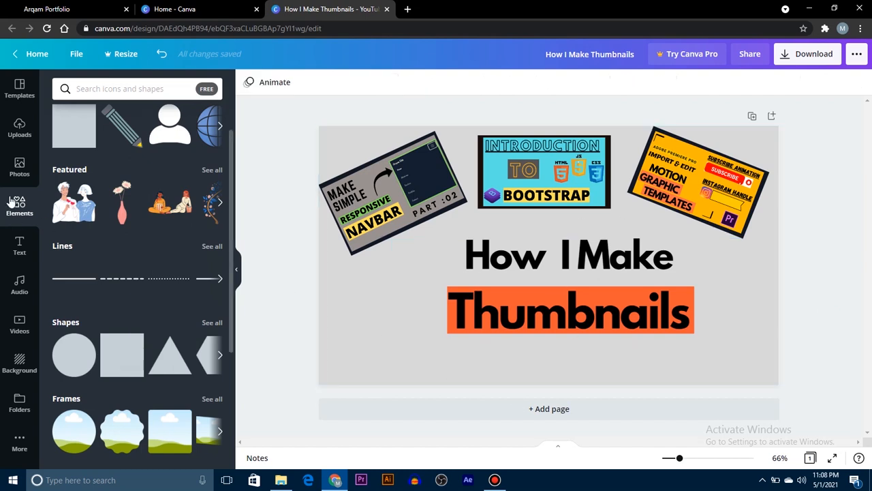
# Place the uploaded cutout photo of the pointing boy in the page's lower-left corner and make it slightly smaller.
pyautogui.click(19, 128)
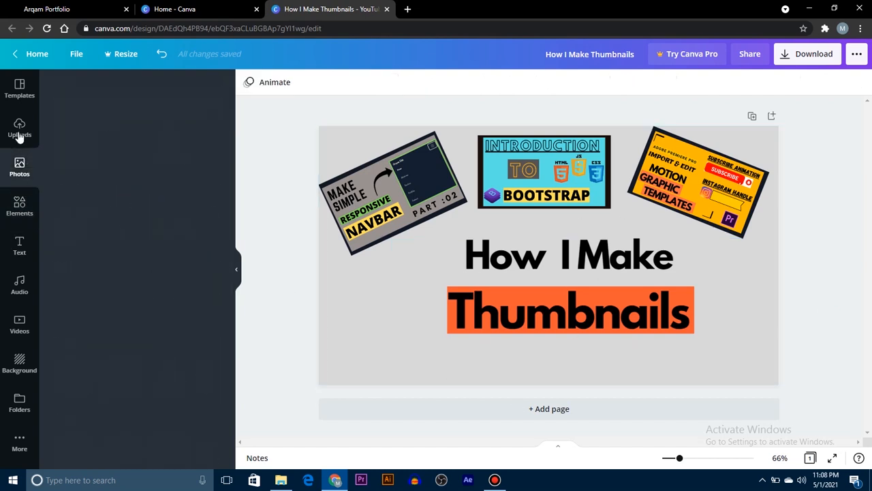
pyautogui.moveTo(184, 215); pyautogui.dragTo(383, 346)
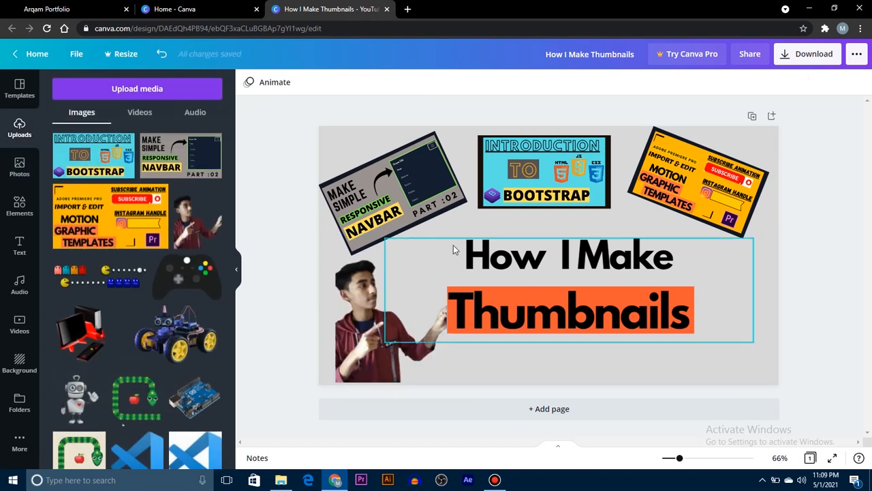
pyautogui.click(394, 268)
pyautogui.moveTo(448, 235); pyautogui.dragTo(442, 231)
pyautogui.click(275, 157)
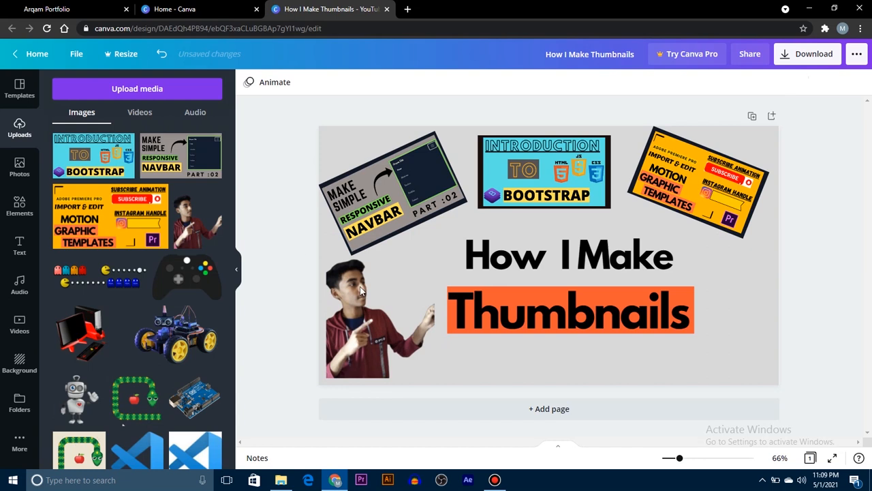
# Try charcoal, turquoise and mid-grey page backgrounds, and settle on yellow from the default colours.
pyautogui.click(412, 339)
pyautogui.click(249, 84)
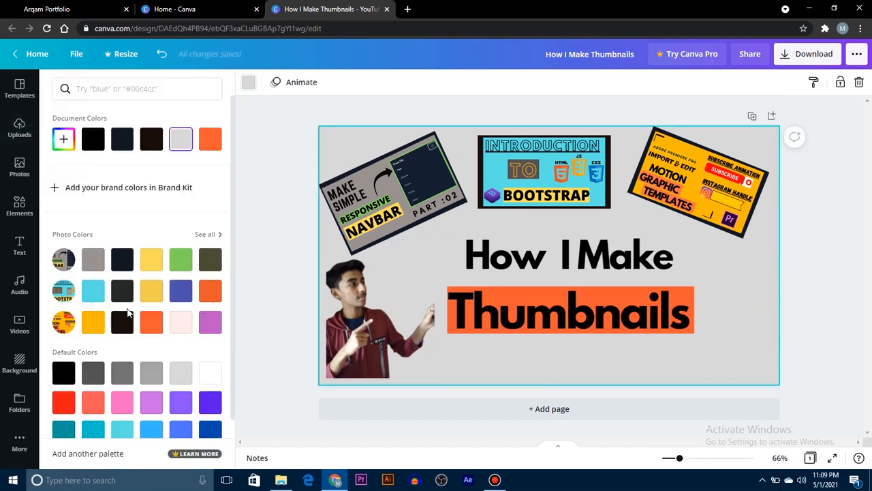
pyautogui.click(122, 290)
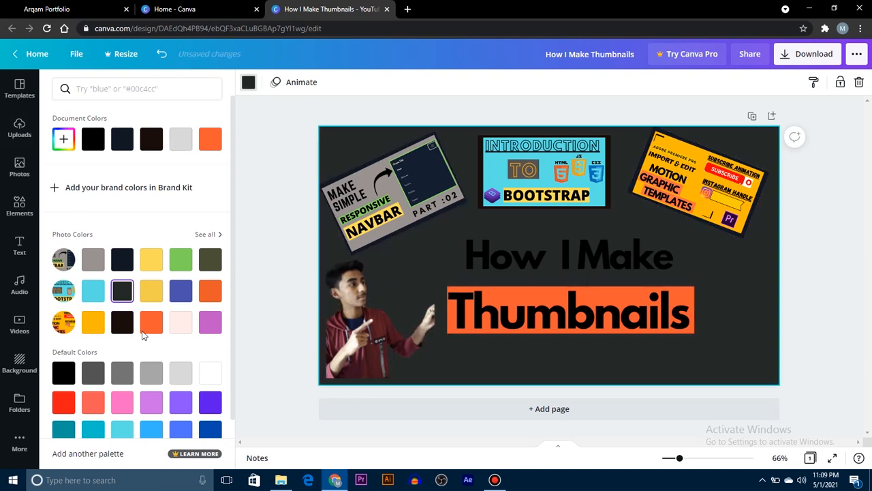
pyautogui.click(150, 402)
pyautogui.scroll(-1, 115, 350)
pyautogui.click(123, 376)
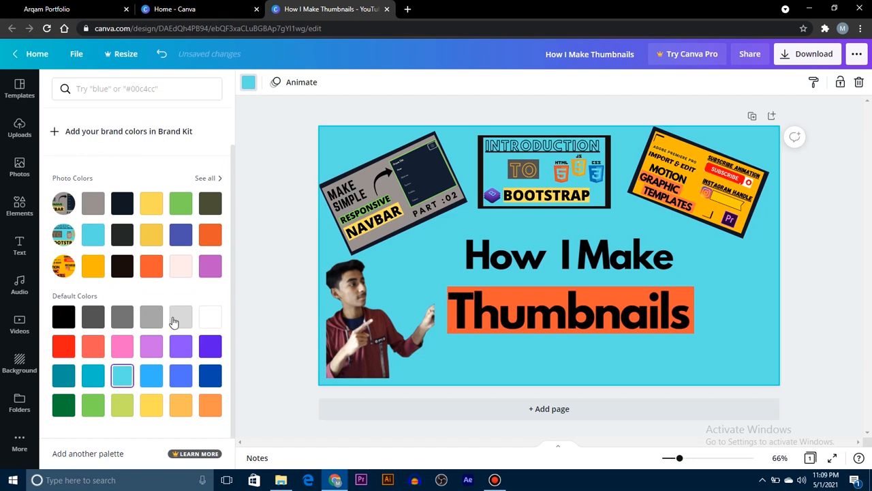
pyautogui.click(151, 317)
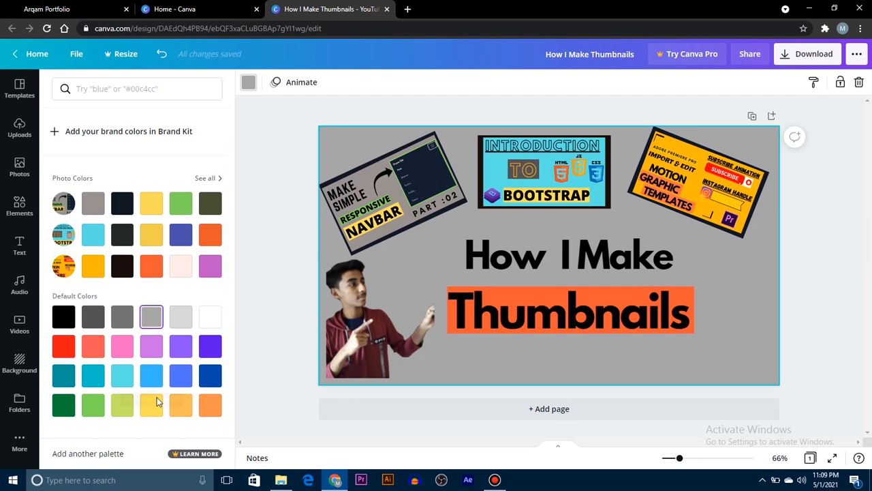
pyautogui.click(152, 405)
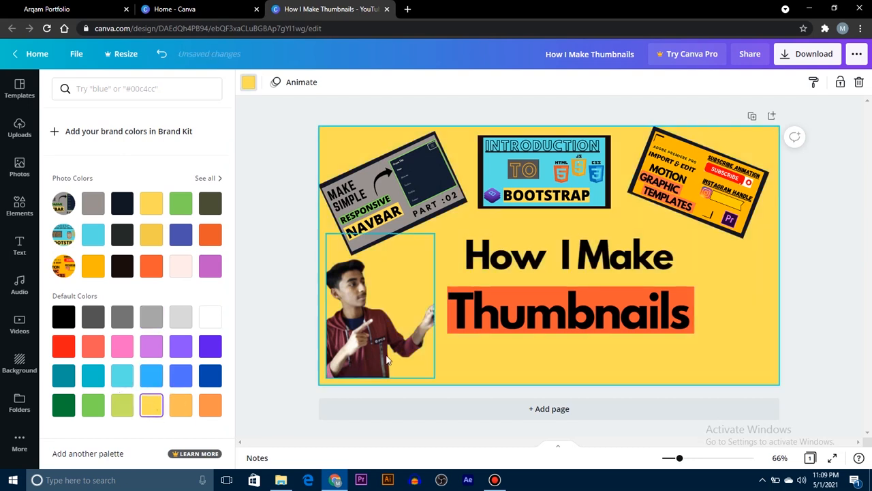